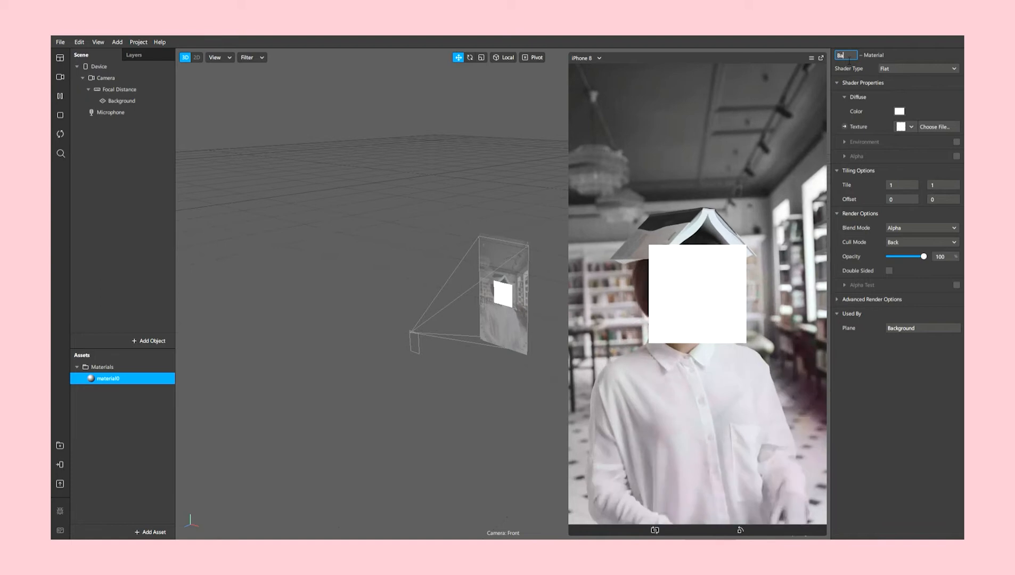
Step: Name the plane's material Background and turn off its depth test and depth buffer writing
key("Return")
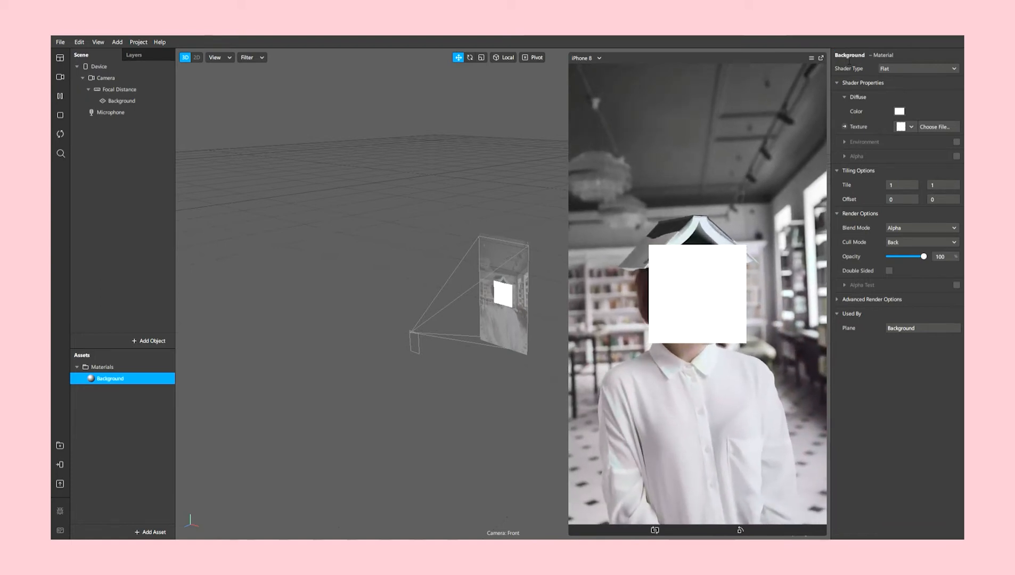
left_click(847, 299)
left_click(889, 327)
left_click(889, 341)
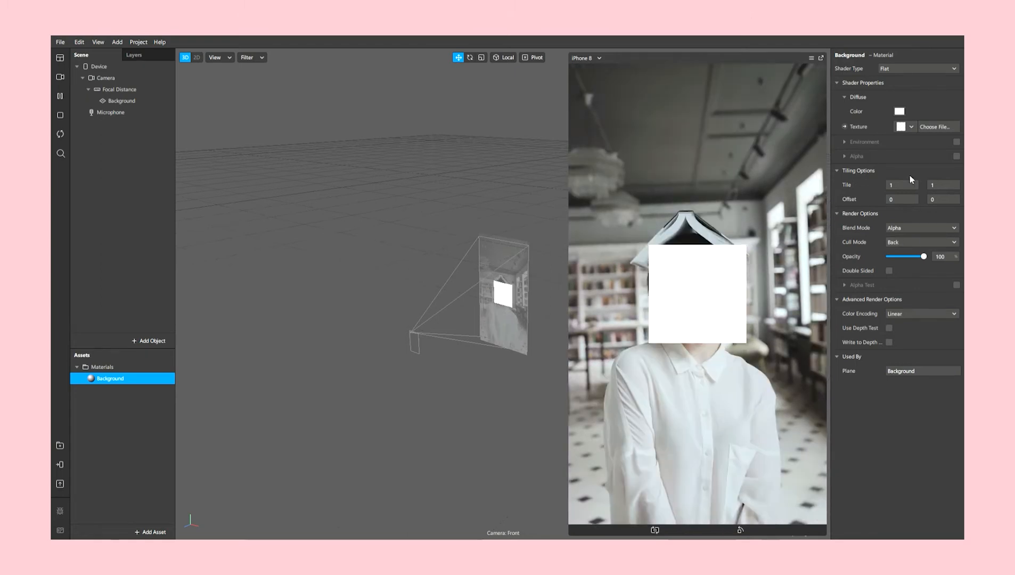
Step: Create a new animation sequence as the Background material's diffuse texture and rename it Background
left_click(910, 126)
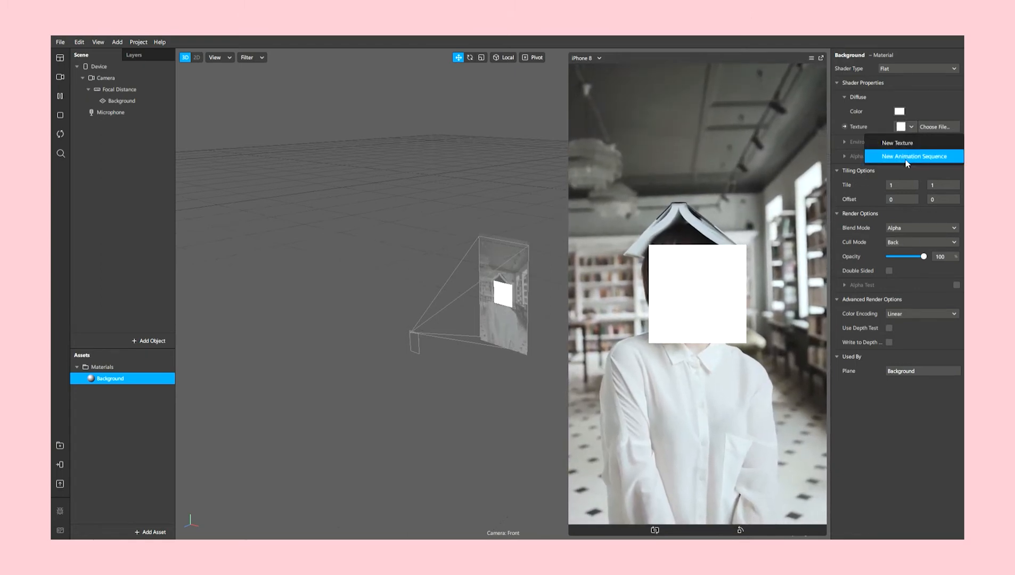
left_click(906, 157)
double_click(873, 54)
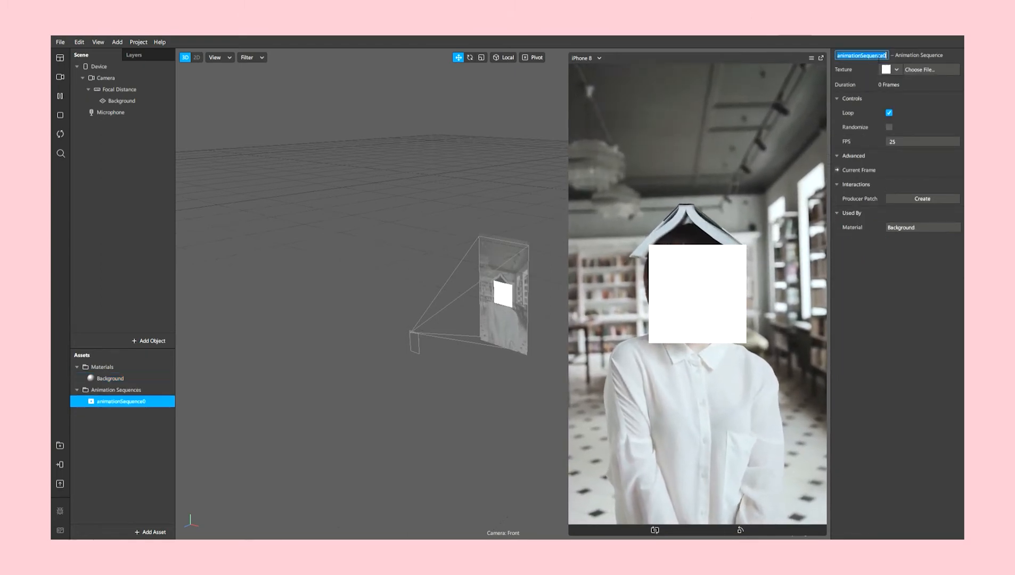
type("Background")
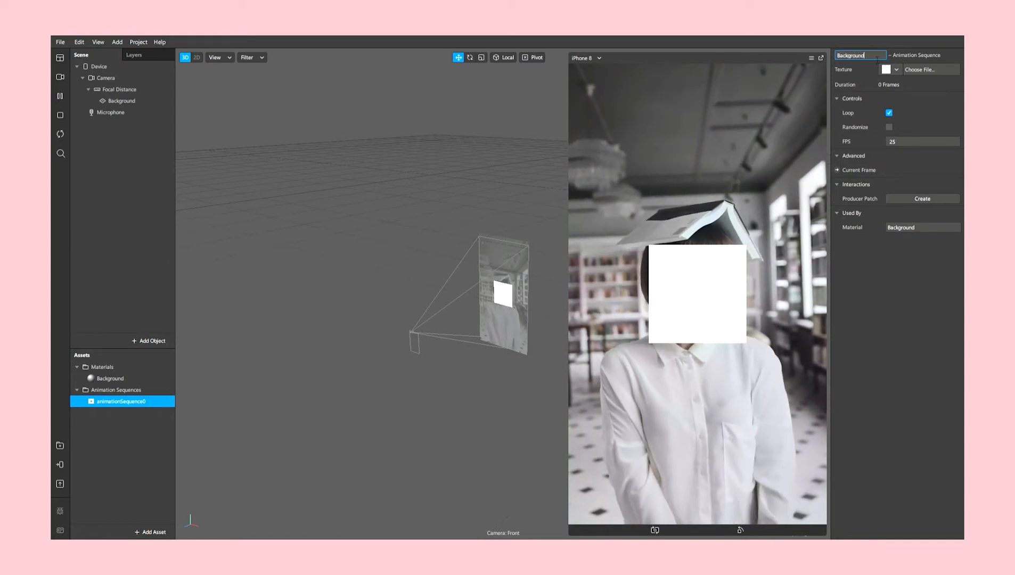
key("Return")
Step: Assign the Heart v2 - 0[1-3] texture frames to the Background animation sequence and set its speed to 10 FPS
left_click(896, 69)
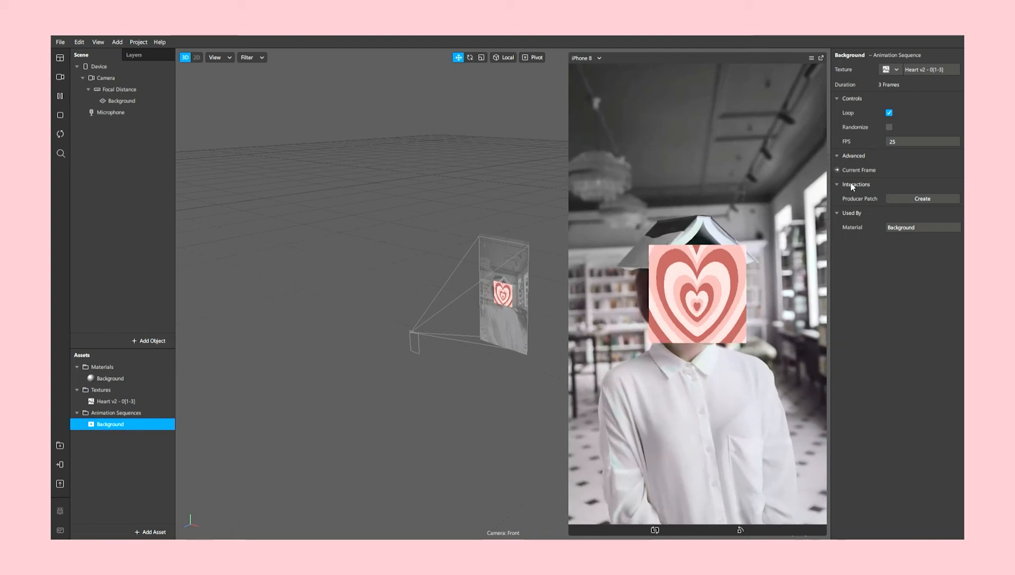
left_click(886, 142)
type("10")
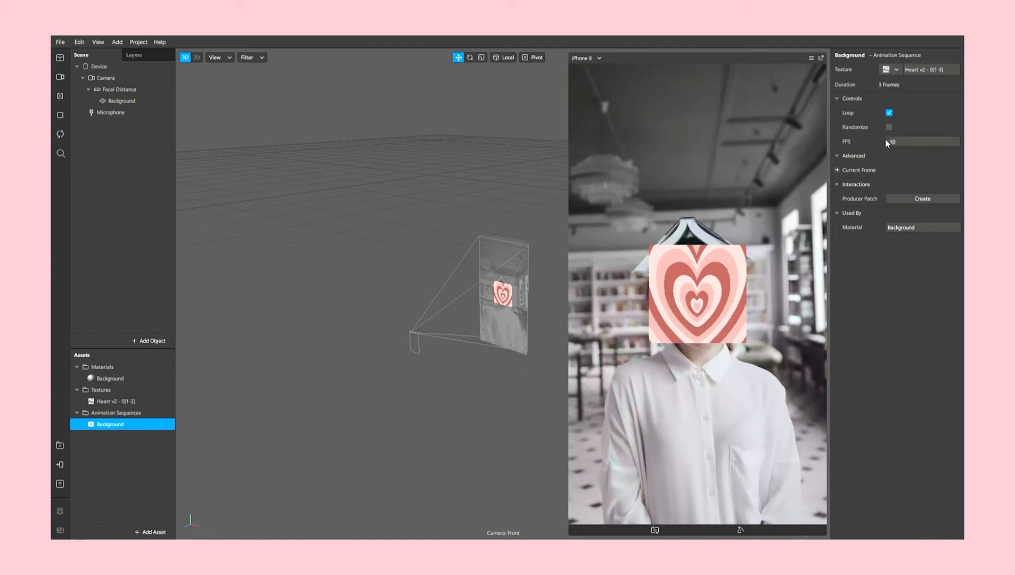
key("Return")
Step: Scale the Background plane to 10.24 in X and 6.68 in Y
left_click(122, 101)
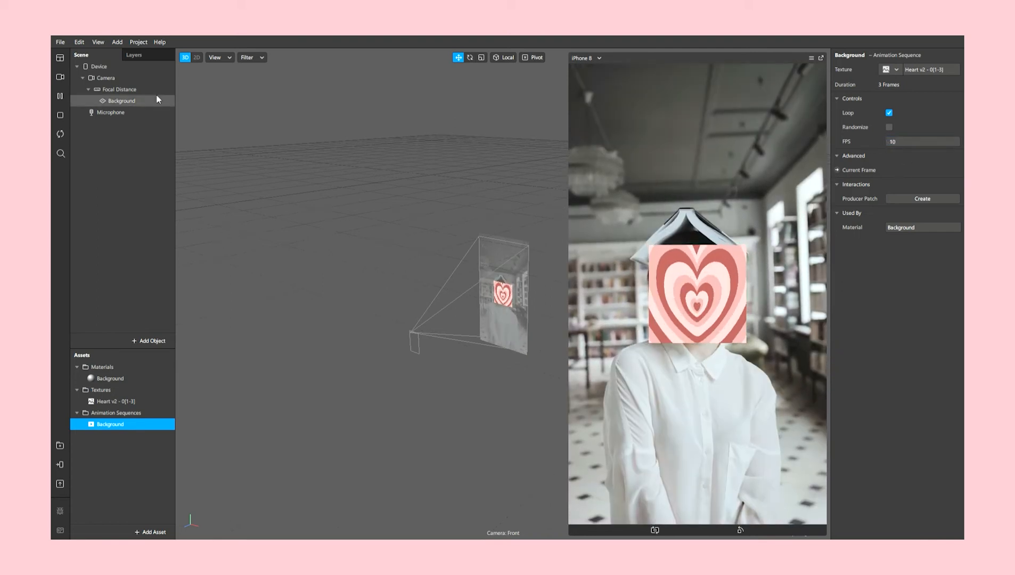
left_click(902, 143)
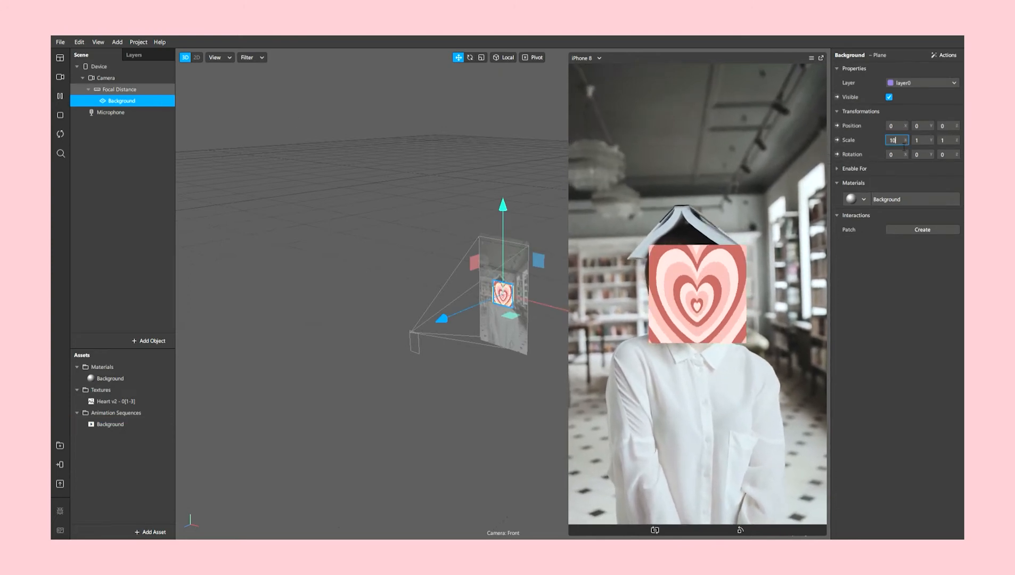
type("024")
left_click(935, 142)
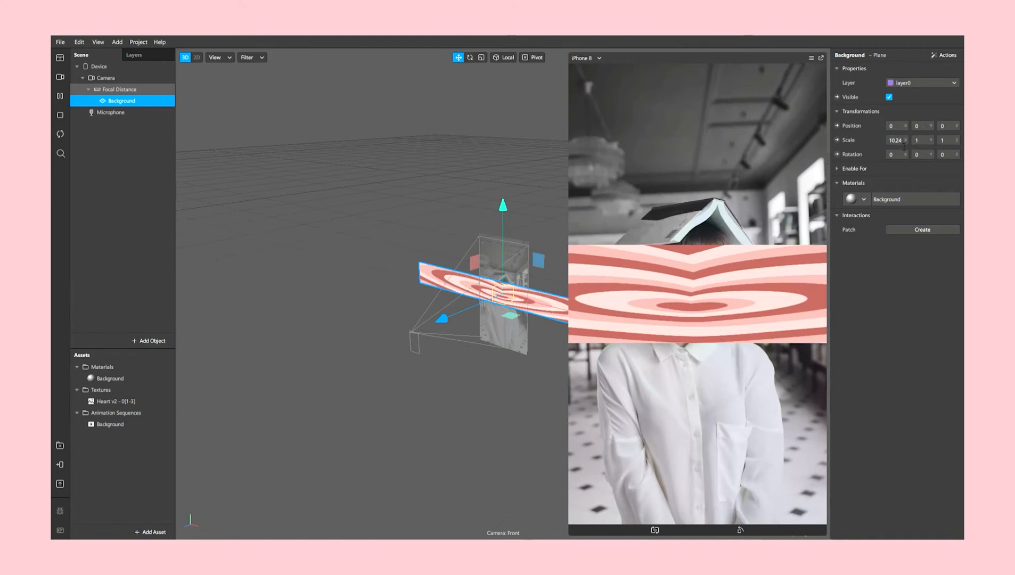
key("BackSpace")
type("6.68")
key("Return")
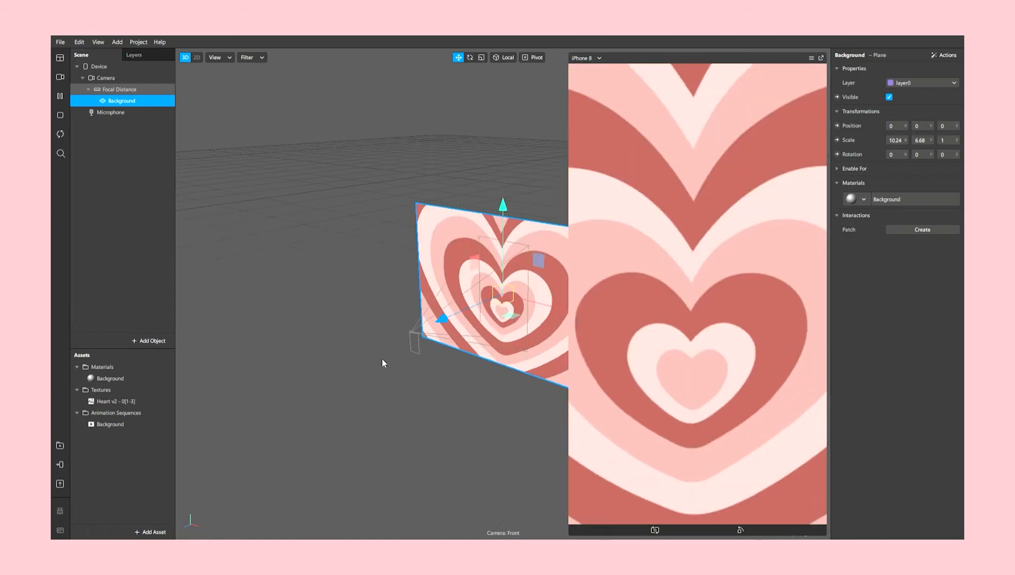
Step: Pause the preview and add a canvas under Focal Distance named Camera + Person Lut
middle_click_drag(382, 360, 332, 374)
right_click_drag(332, 373, 383, 391)
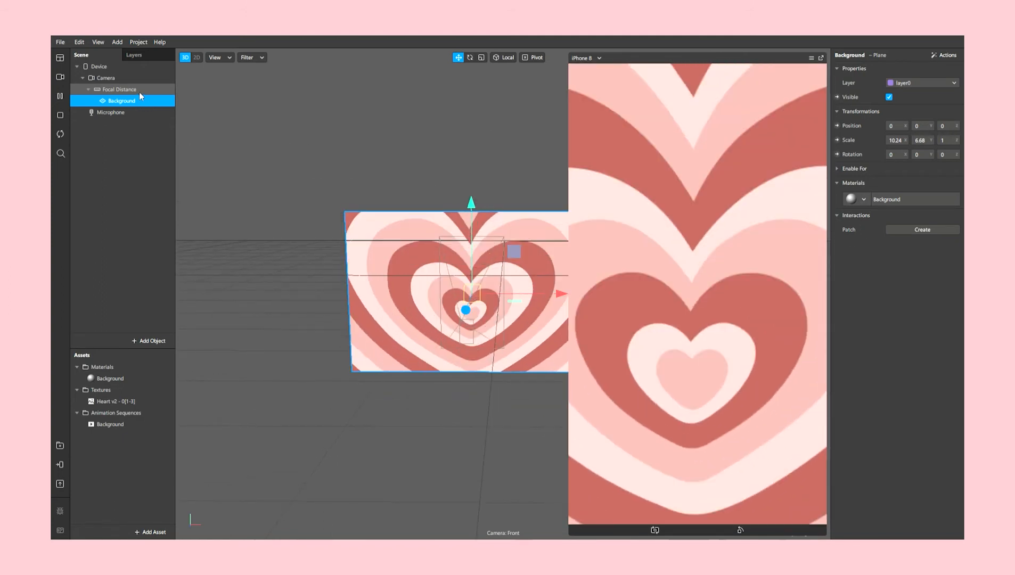
left_click(138, 90)
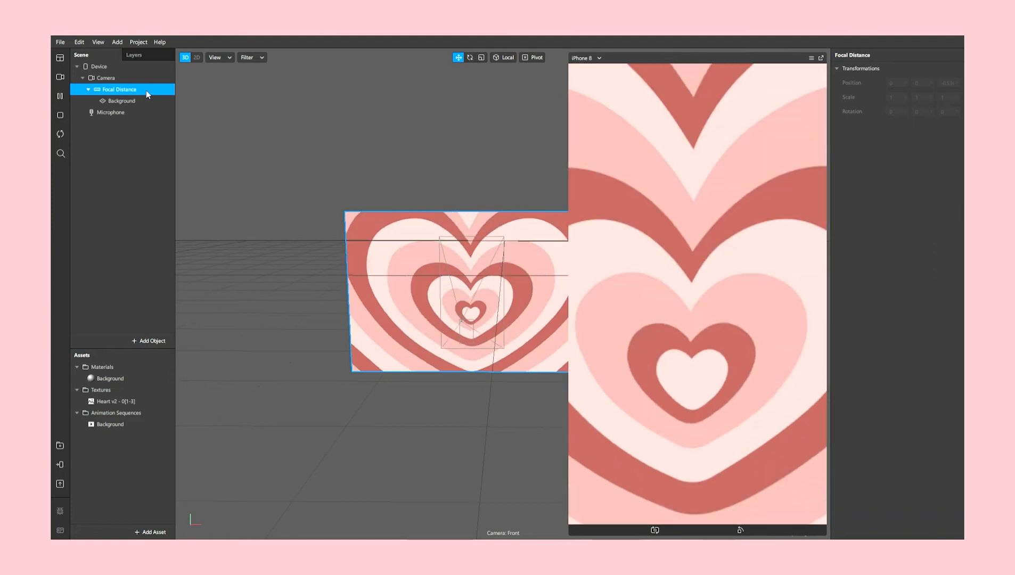
left_click(59, 97)
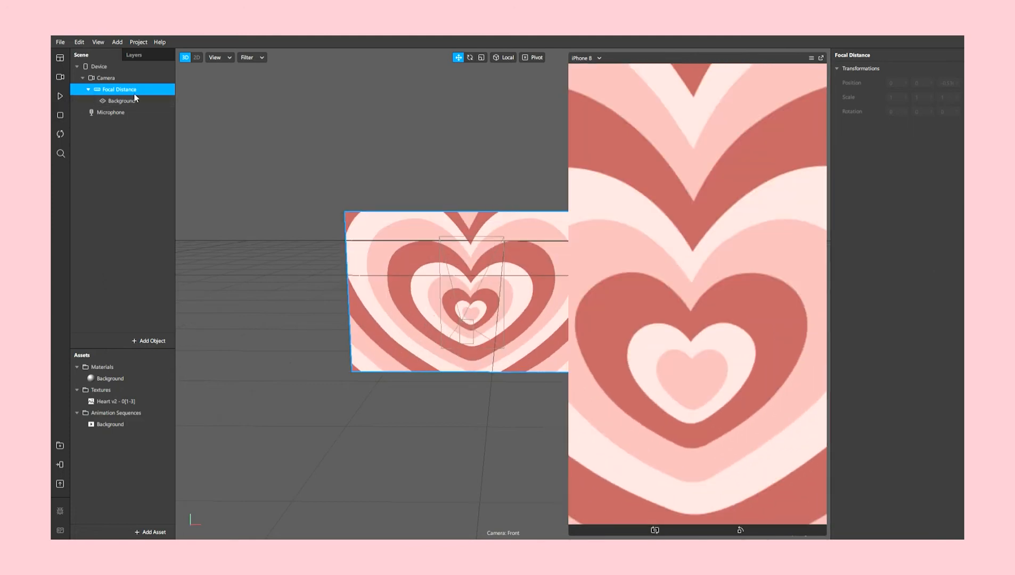
right_click(139, 94)
mouse_move(165, 98)
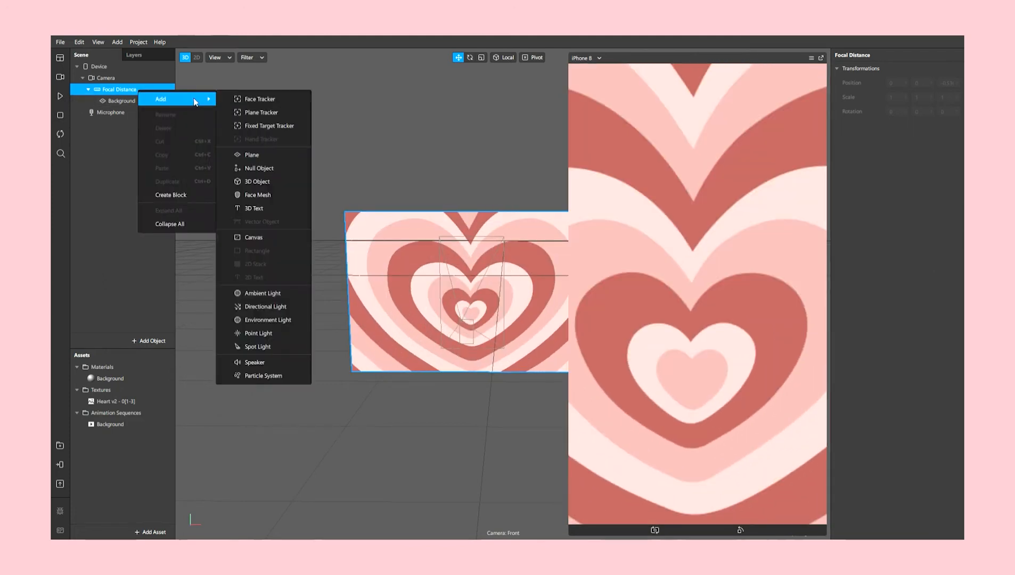
left_click(253, 238)
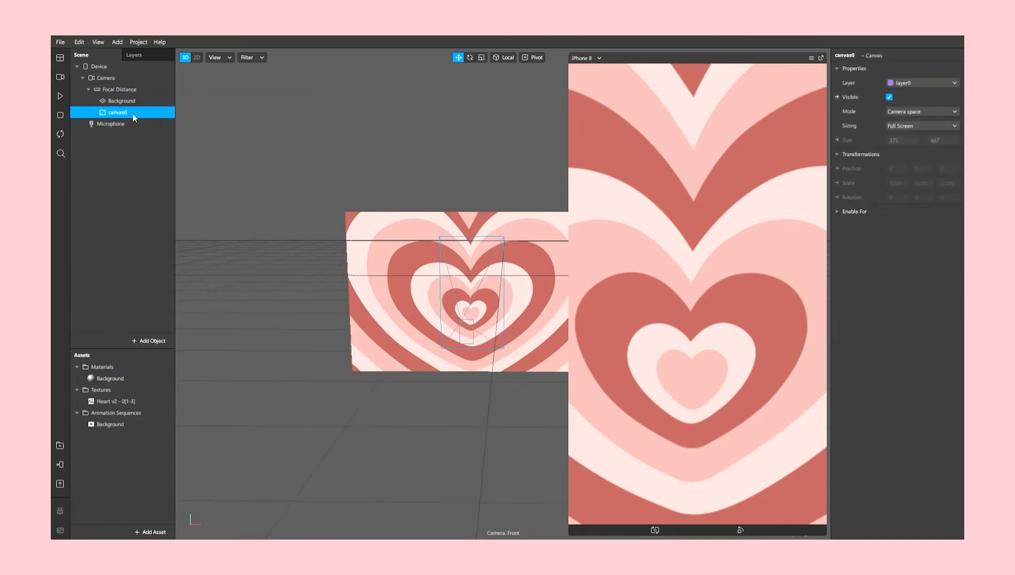
type("Camera - Person")
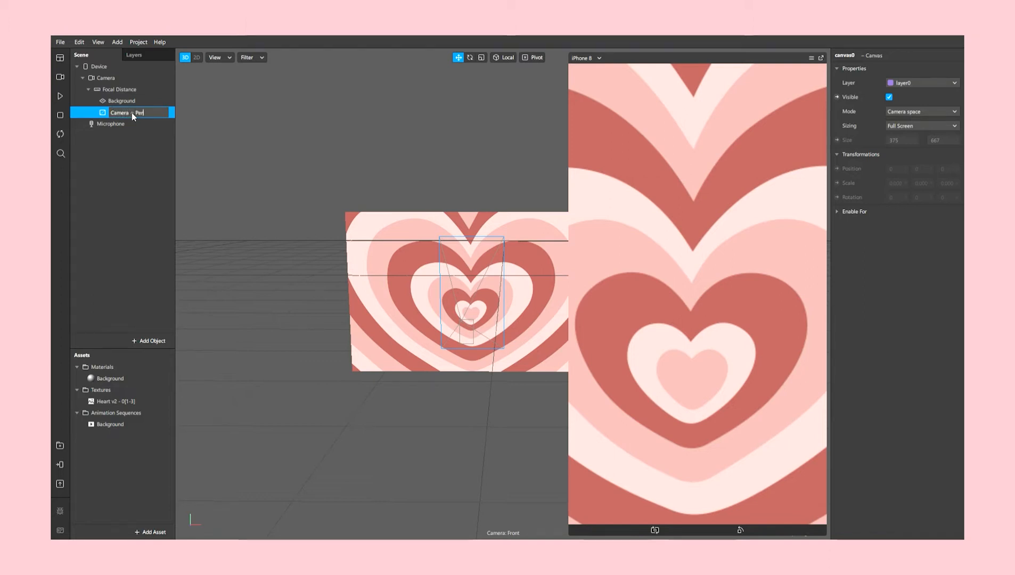
type(" Lut")
key("Return")
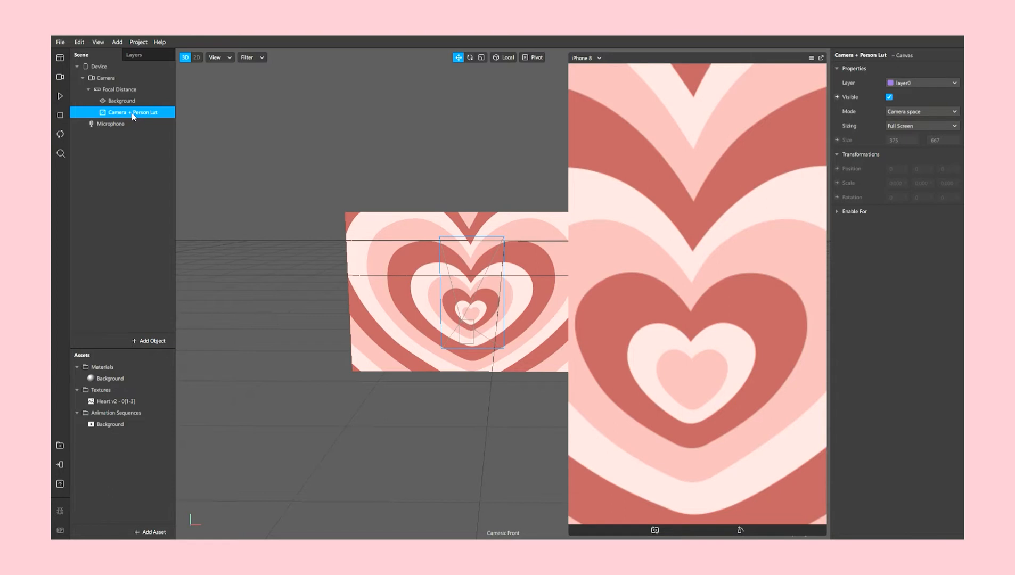
Step: Add a rectangle inside the Camera + Person Lut canvas and make it fill the canvas's width and height
right_click(135, 113)
mouse_move(170, 123)
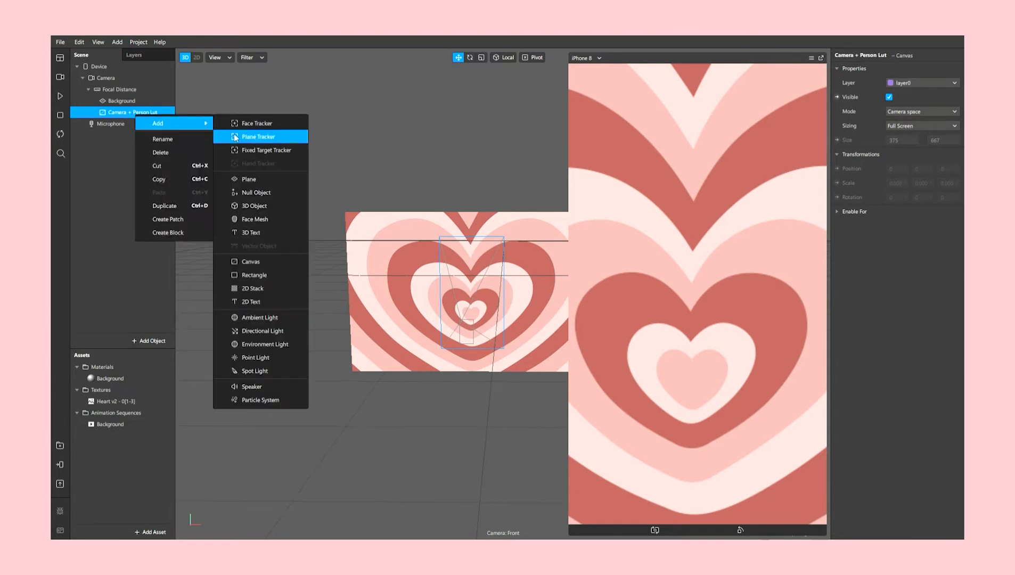
left_click(263, 275)
left_click(909, 127)
left_click(902, 140)
left_click(909, 141)
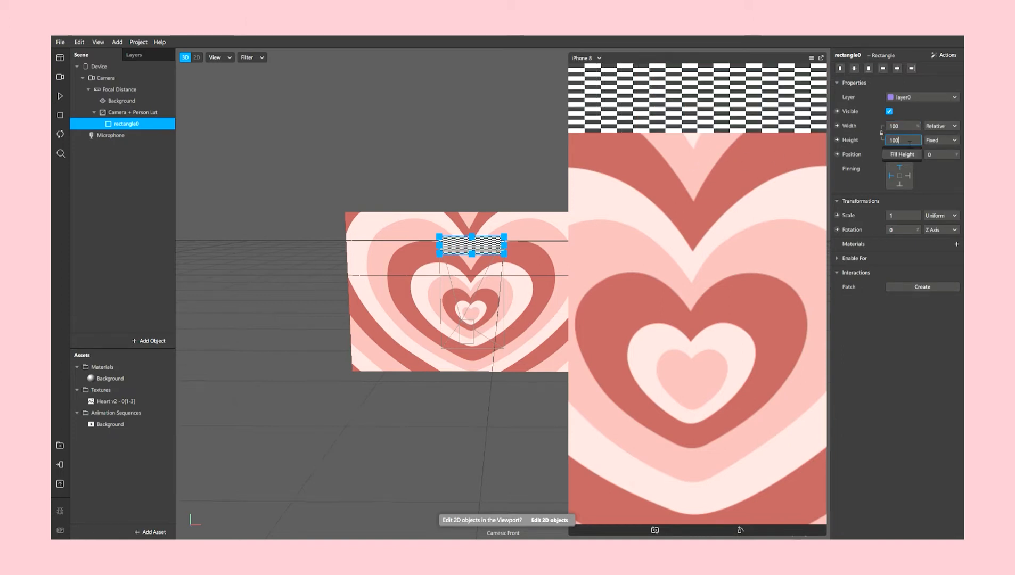
left_click(899, 155)
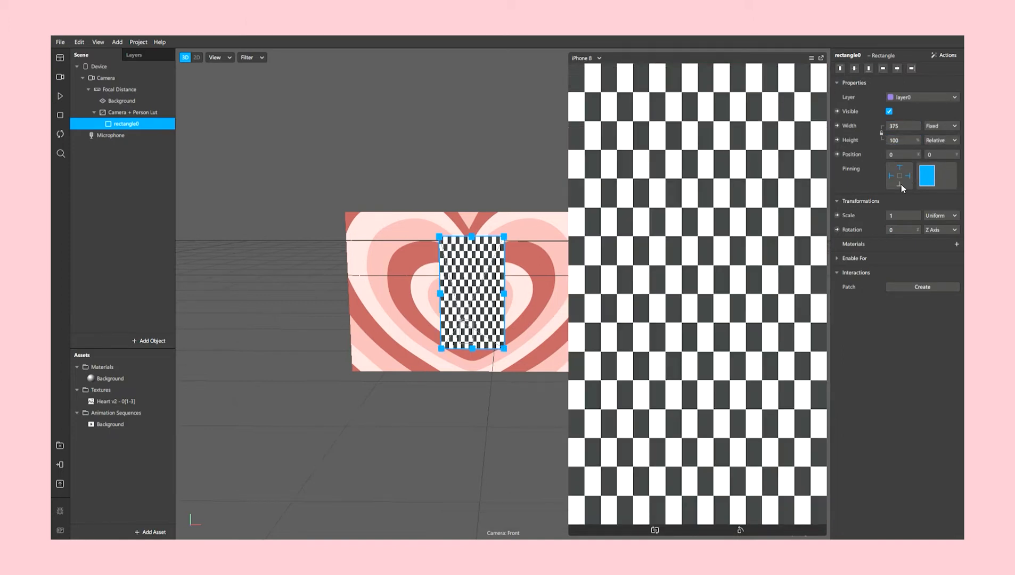
Step: Rename the new rectangle Camera + Person
double_click(141, 124)
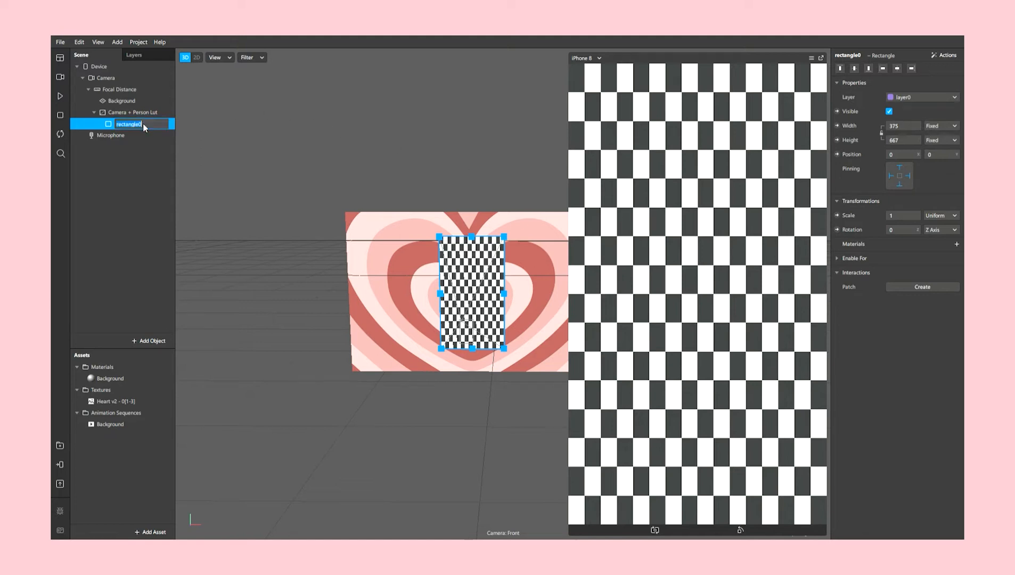
type("Camera + Person")
key("Return")
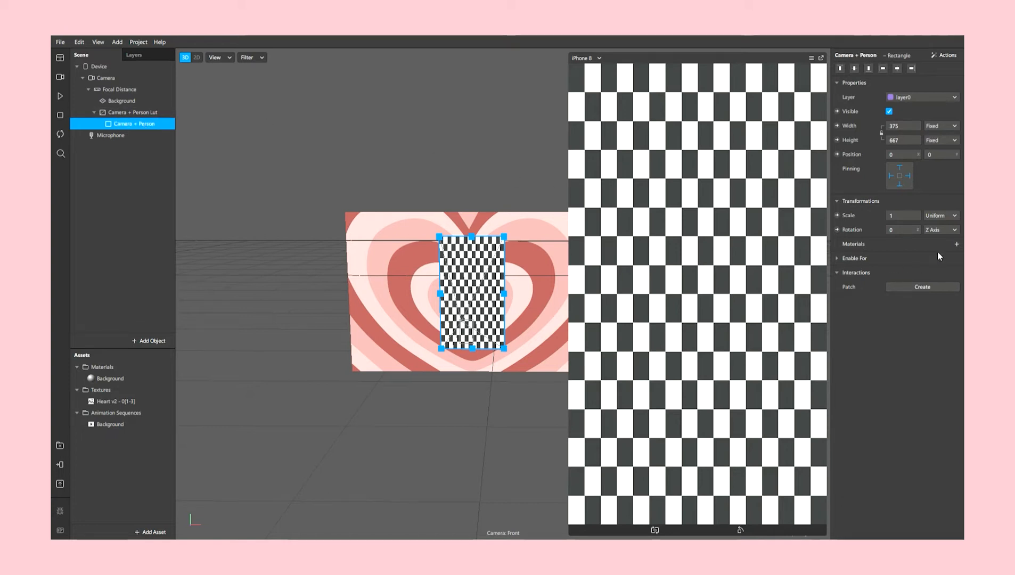
Step: Create a new material for the Camera + Person rectangle and set its shader type to Flat
left_click(956, 244)
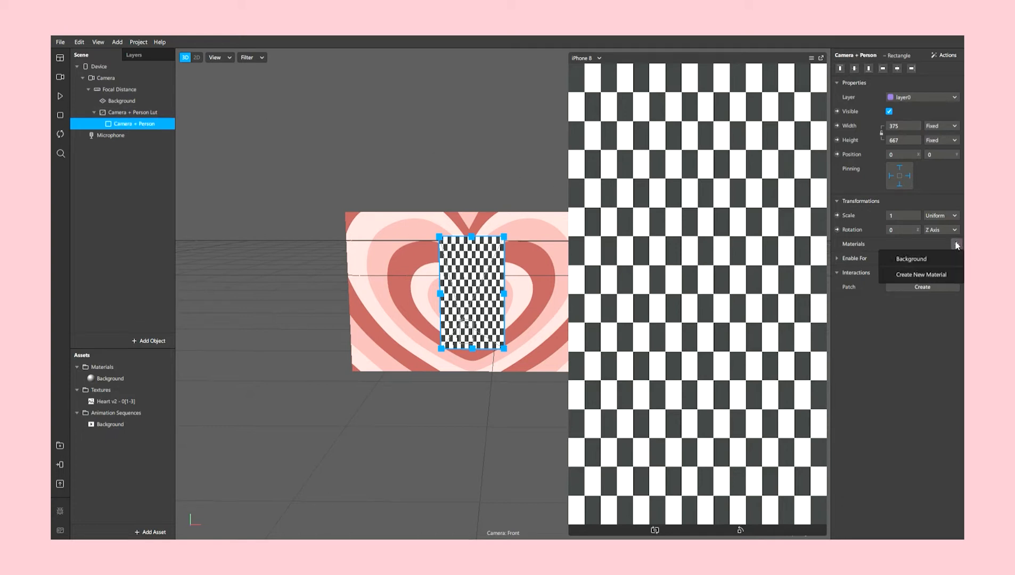
left_click(921, 275)
left_click(907, 260)
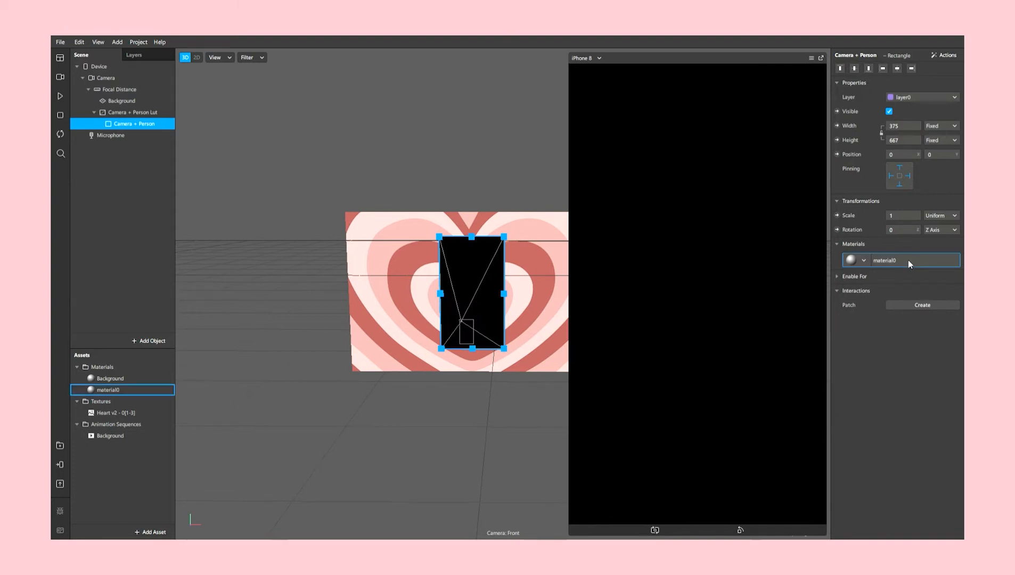
left_click(886, 68)
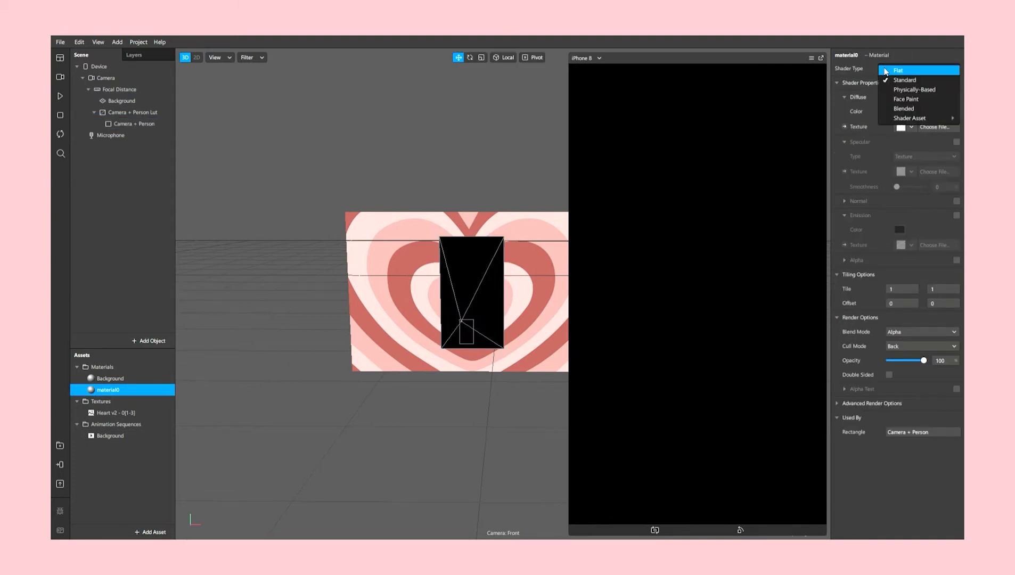
left_click(898, 70)
Step: Rename the rectangle's new material Camera + Person
type("CC")
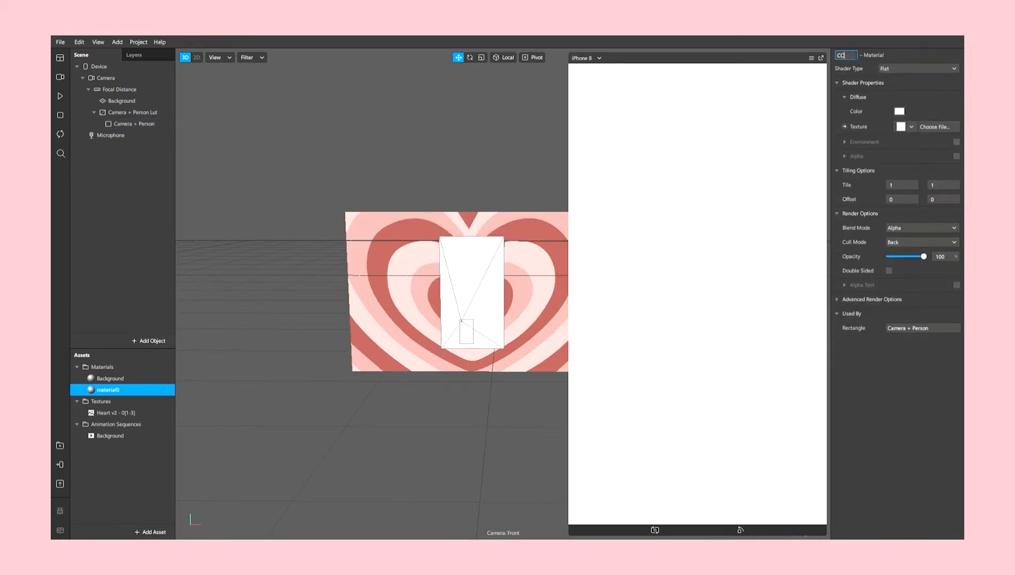
type("amera +")
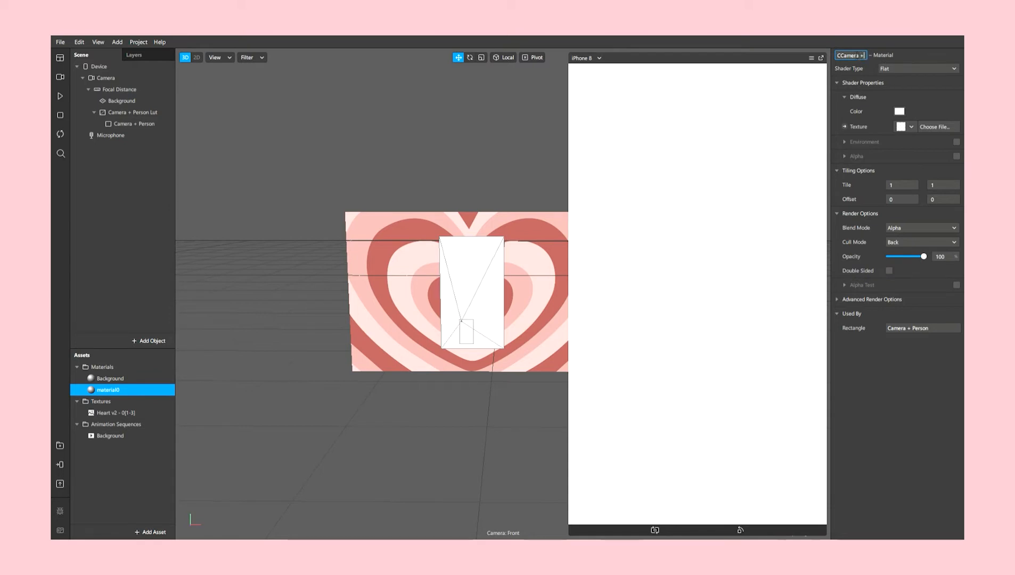
type(" Person")
key("Return")
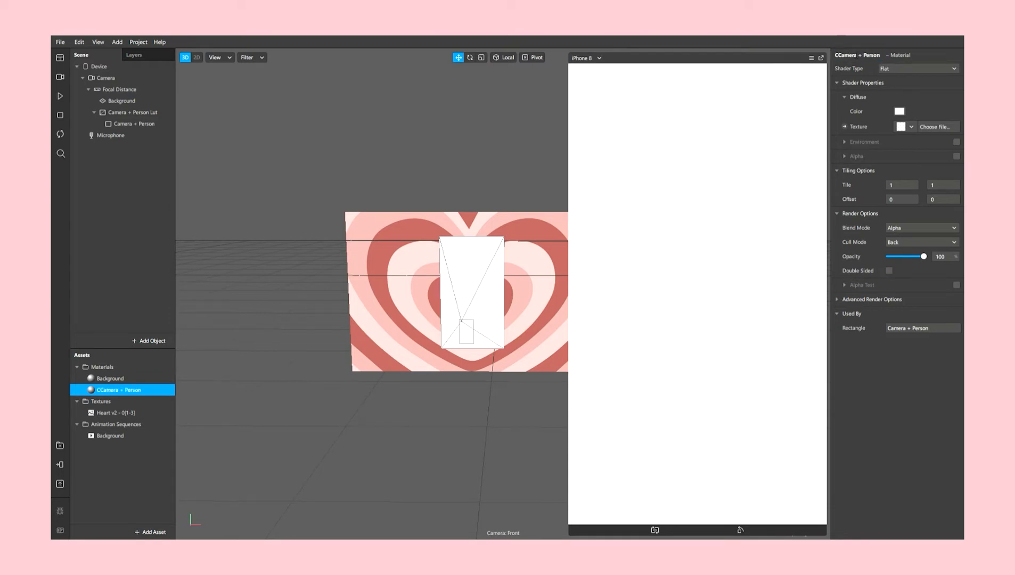
left_click(847, 56)
left_click(838, 56)
key("BackSpace")
key("Return")
Step: Add a Person segmentation mask and a texture extraction to the Camera
left_click(158, 78)
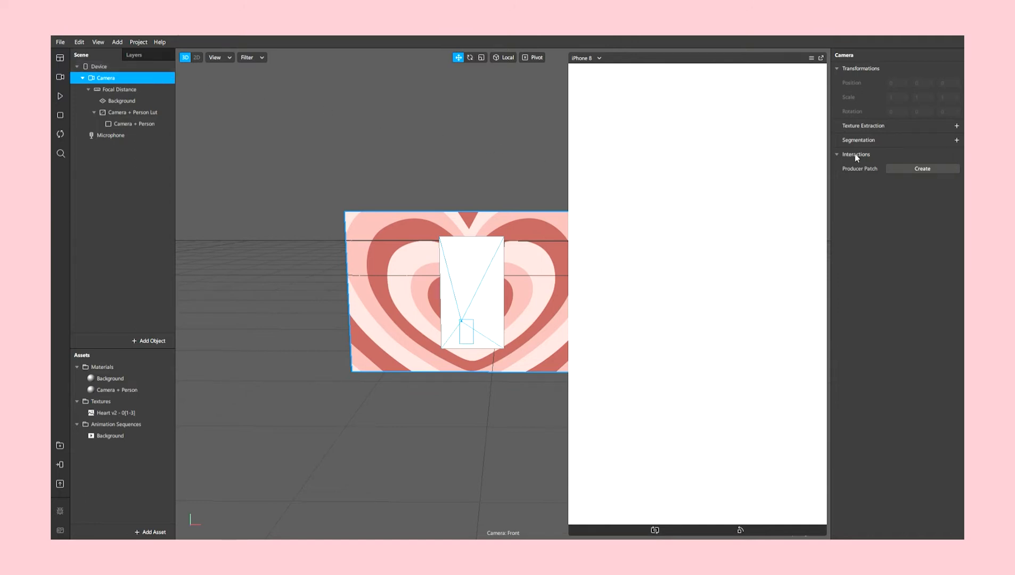
left_click(956, 141)
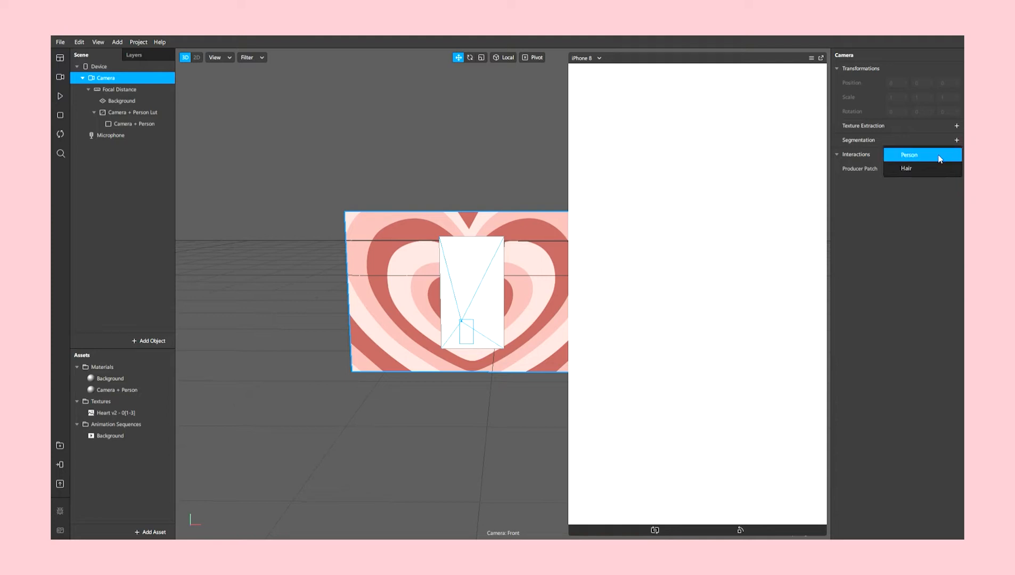
left_click(938, 158)
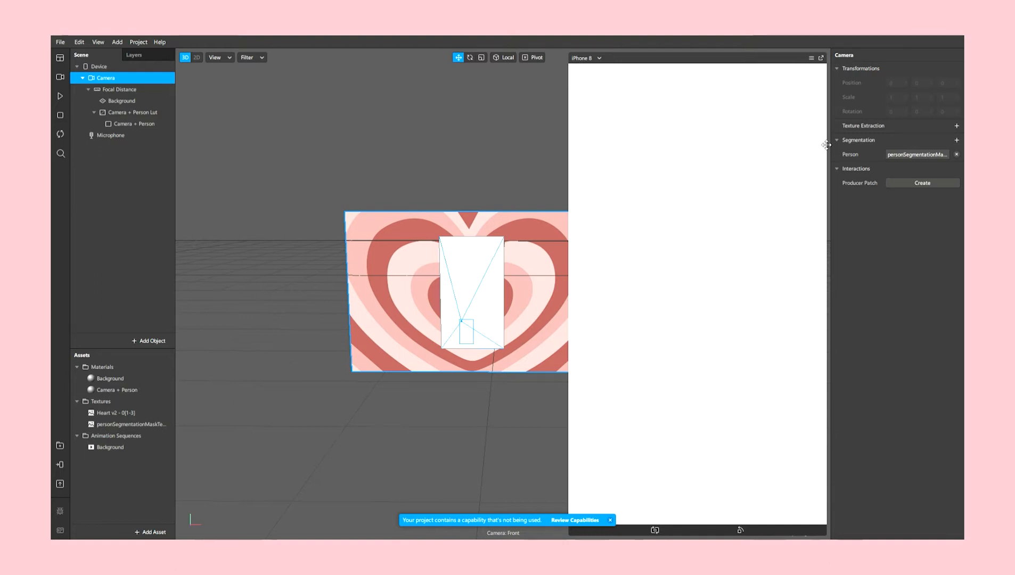
left_click(957, 126)
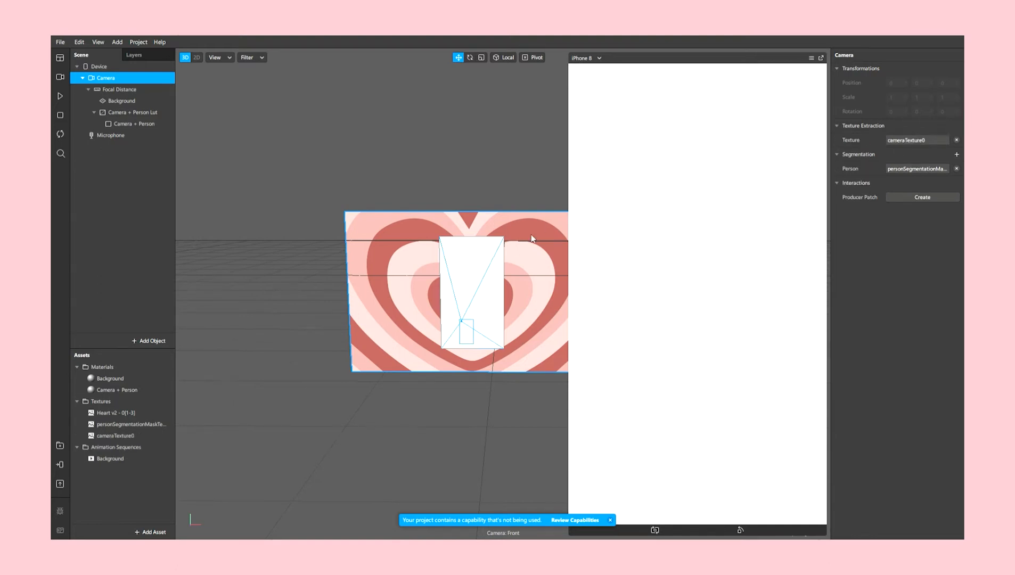
Step: Create a patch for the Camera + Person material's diffuse texture
left_click(138, 392)
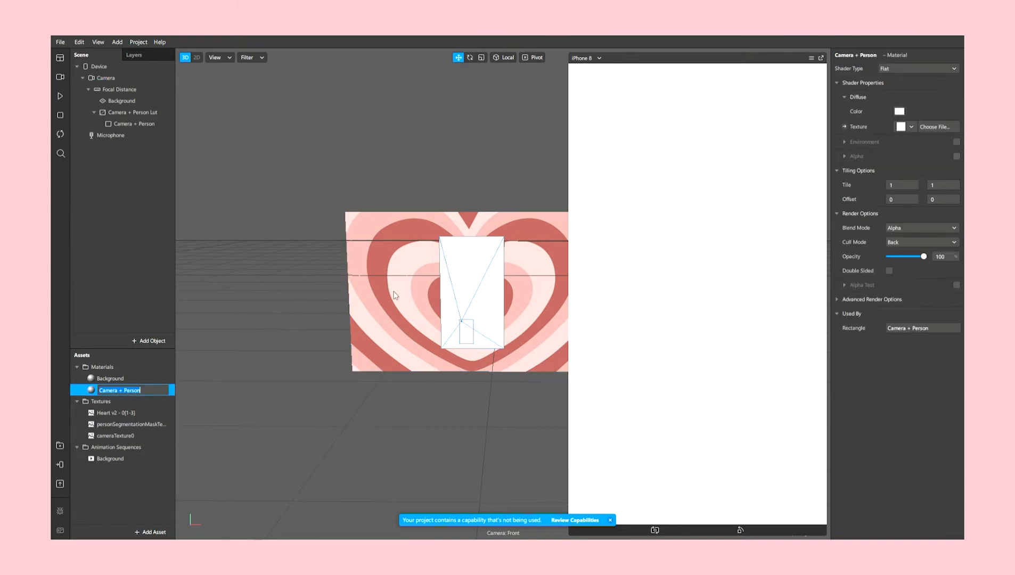
left_click(844, 127)
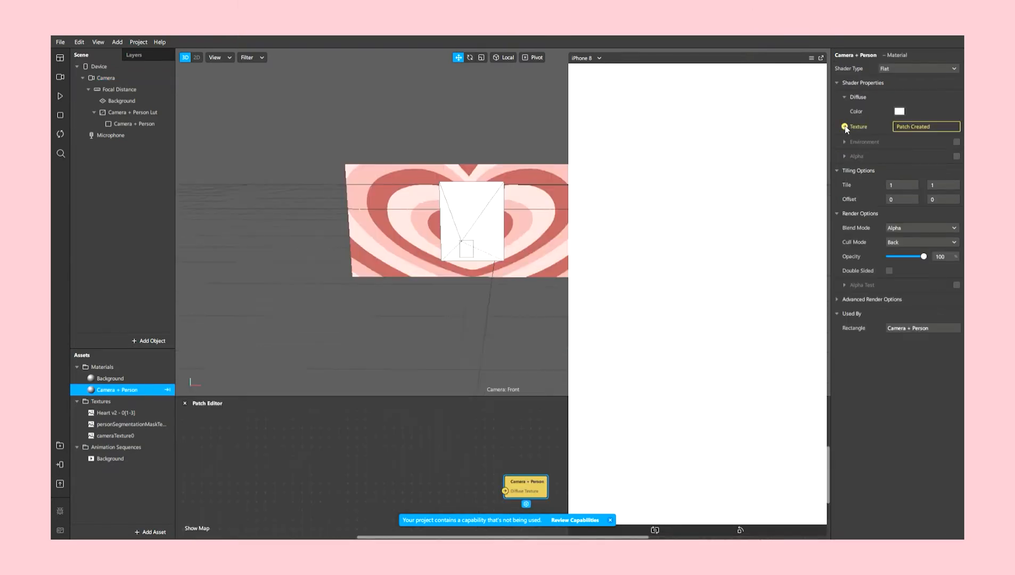
Step: Turn off Use Depth Test and Write to Depth Buffer in the Camera + Person material's advanced render options
left_click(836, 299)
left_click(889, 328)
left_click(889, 343)
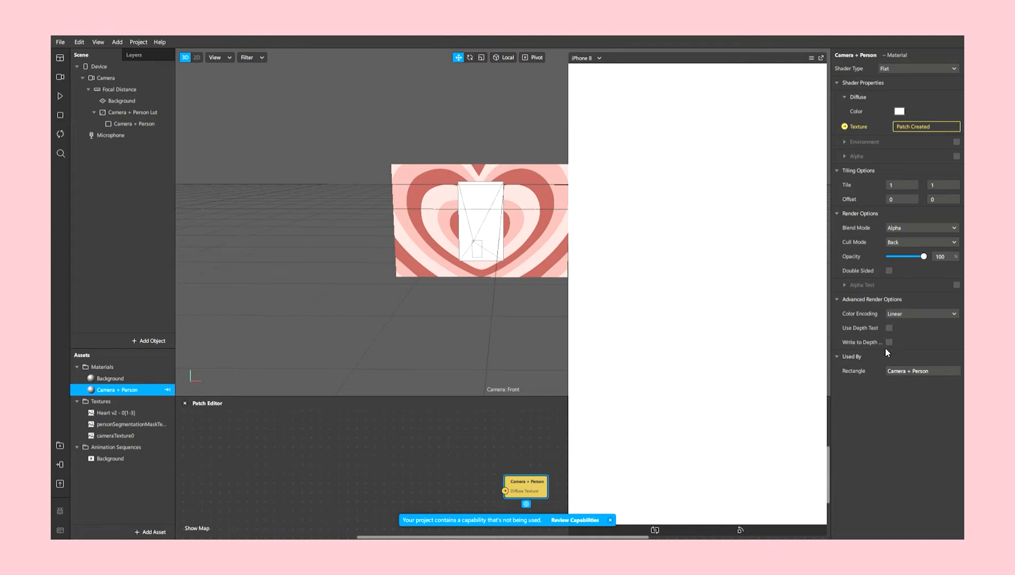
Step: Enlarge the Patch Editor area and import the I heart you image as a color LUT
left_click_drag(533, 397, 529, 298)
left_click(611, 520)
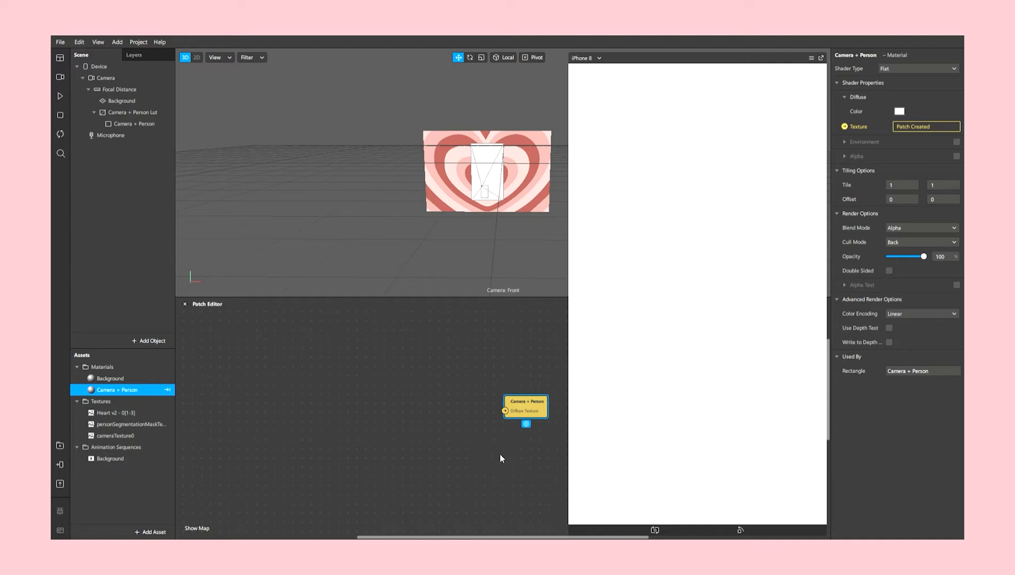
scroll(498, 454, "up", 2)
left_click(151, 532)
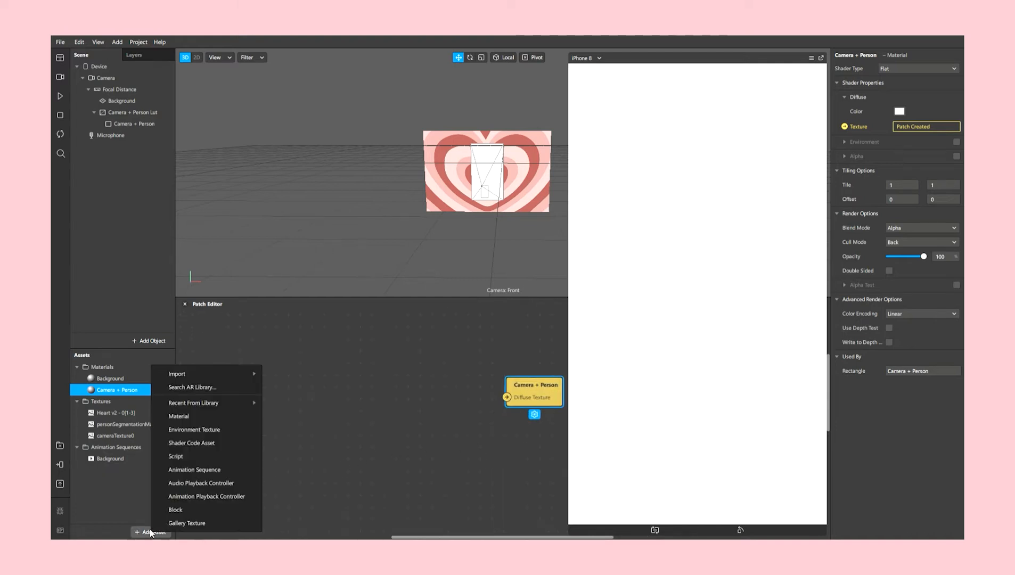
mouse_move(232, 374)
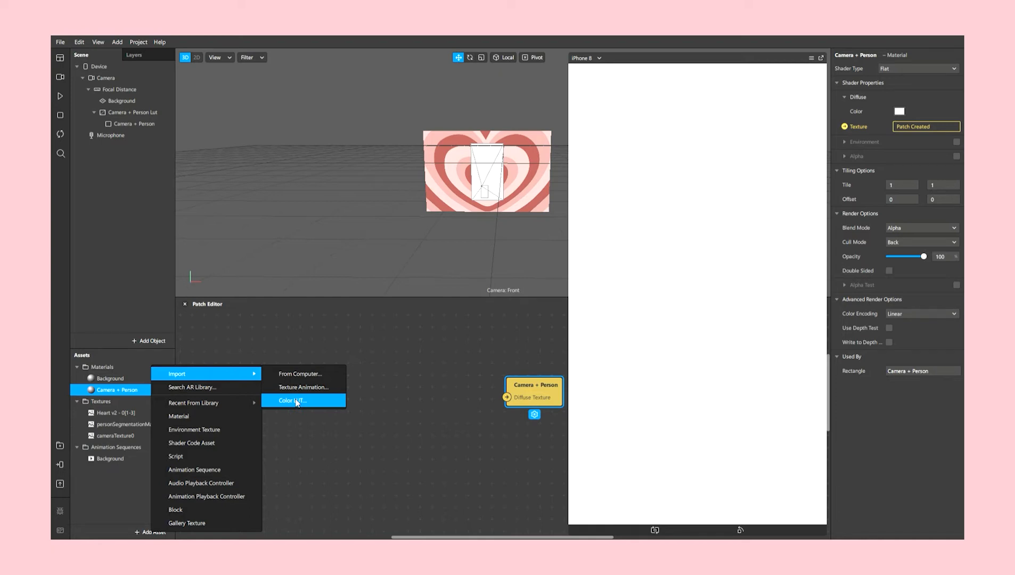
double_click(322, 132)
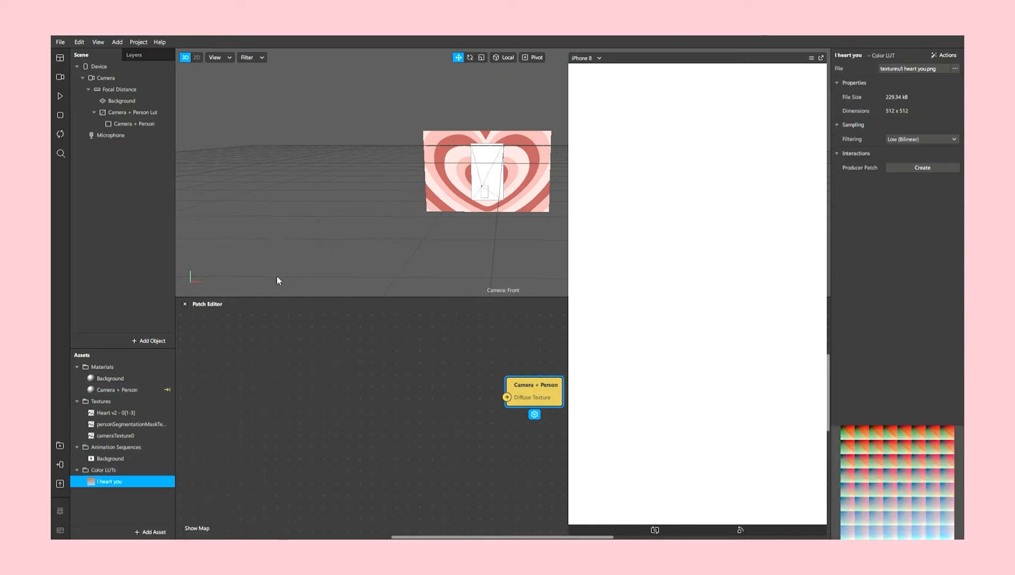
Step: Apply the I heart you color LUT to the camera
right_click(130, 486)
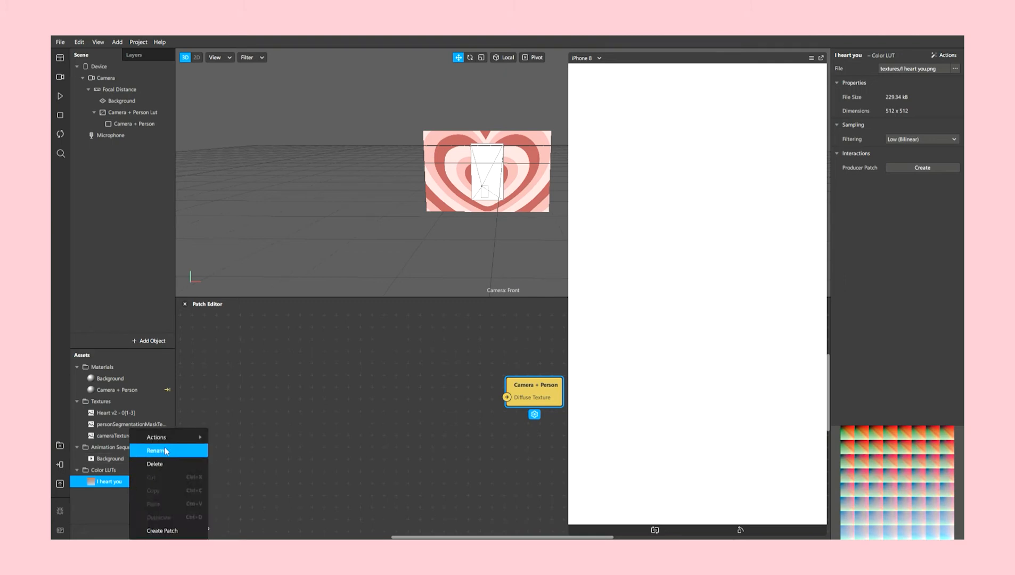
mouse_move(175, 440)
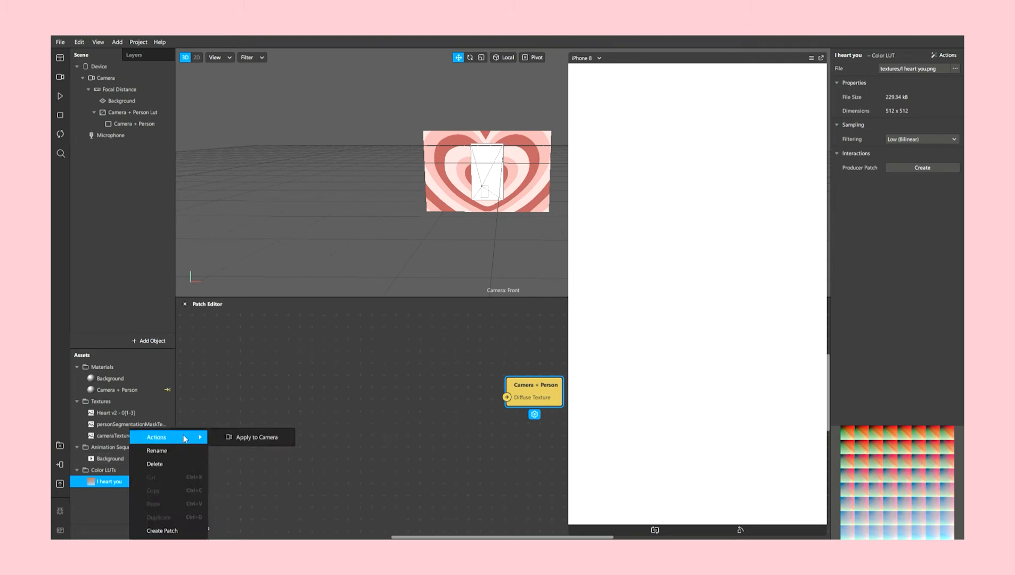
left_click(220, 438)
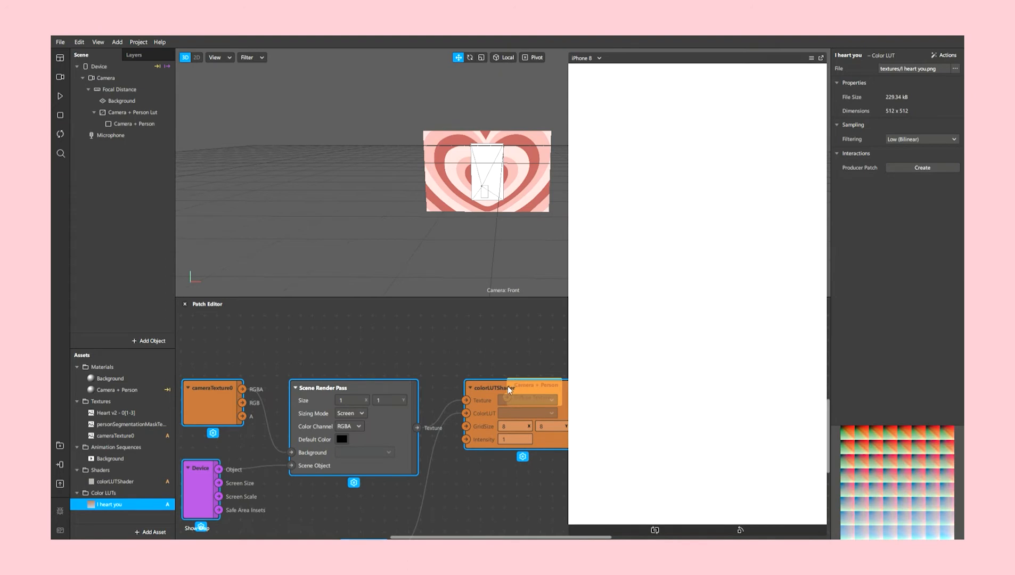
Step: Shrink the device preview and place the Camera + Person patch just below the Device Screen Output patch
left_click_drag(569, 336, 677, 290)
left_click_drag(557, 377, 668, 429)
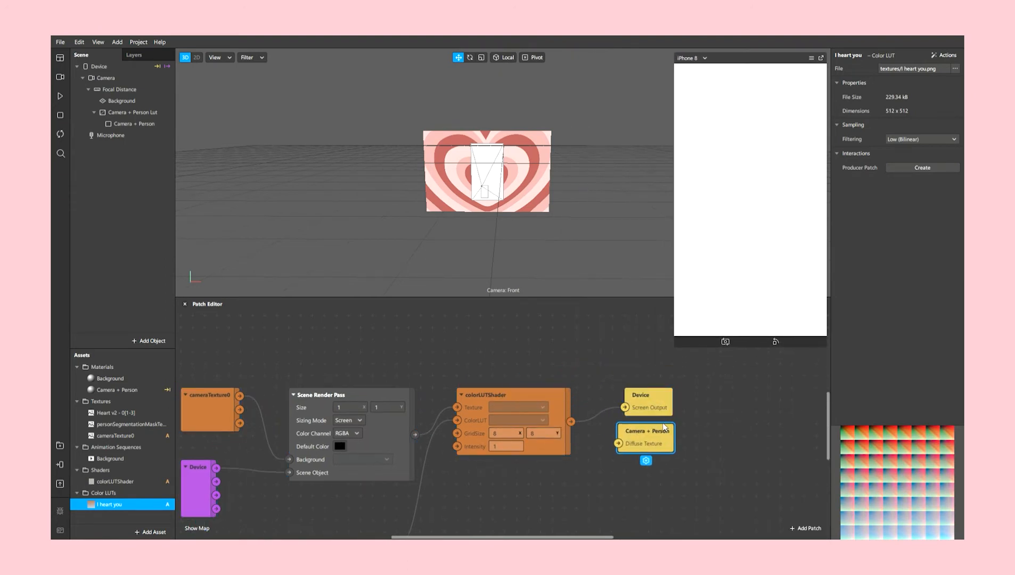
scroll(535, 458, "down", 3)
scroll(500, 481, "down", 3)
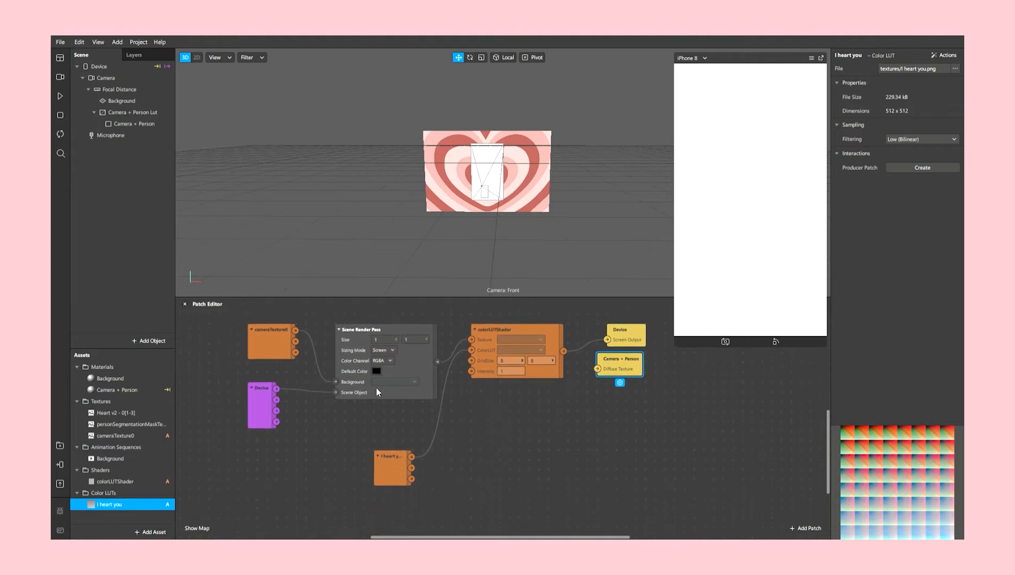
Step: Connect cameraTexture0's RGBA output to the colorLUTShader's Texture input and delete the Scene Render Pass patch
left_click_drag(332, 384, 472, 340)
left_click(426, 391)
key("Delete")
Step: Connect the colorLUTShader output to the Camera + Person diffuse texture and delete both Device patches
left_click_drag(592, 366, 597, 368)
key("Delete")
left_click(263, 404)
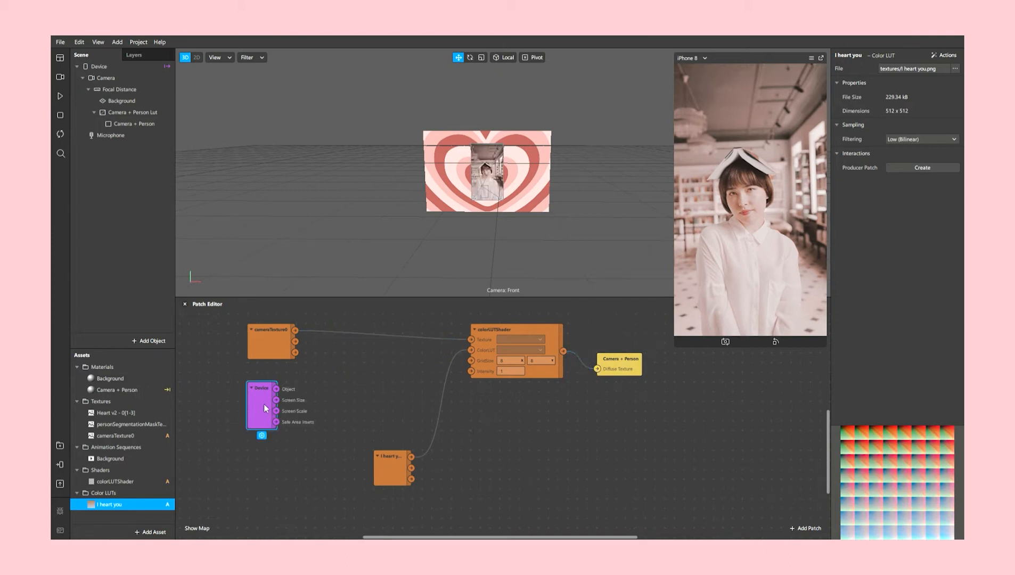
key("Delete")
Step: Arrange the cameraTexture0, I heart you and colorLUTShader patches compactly beside the Camera + Person patch
left_click_drag(291, 336, 430, 338)
left_click_drag(396, 464, 413, 394)
left_click_drag(536, 327, 545, 336)
Step: Enable Alpha on the Camera + Person material and set its alpha texture to personSegmentationMaskTexture0
left_click(158, 124)
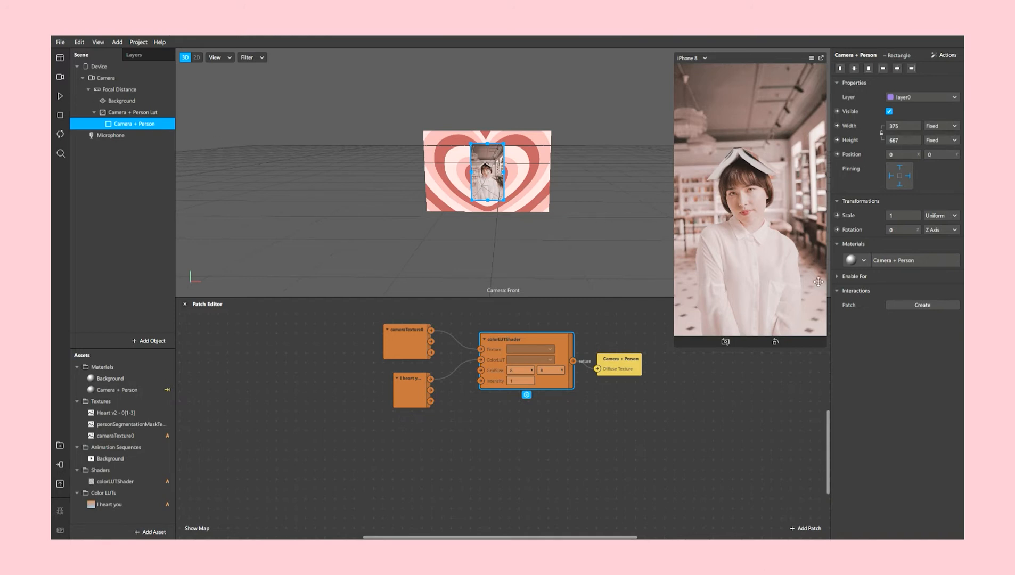
left_click(894, 259)
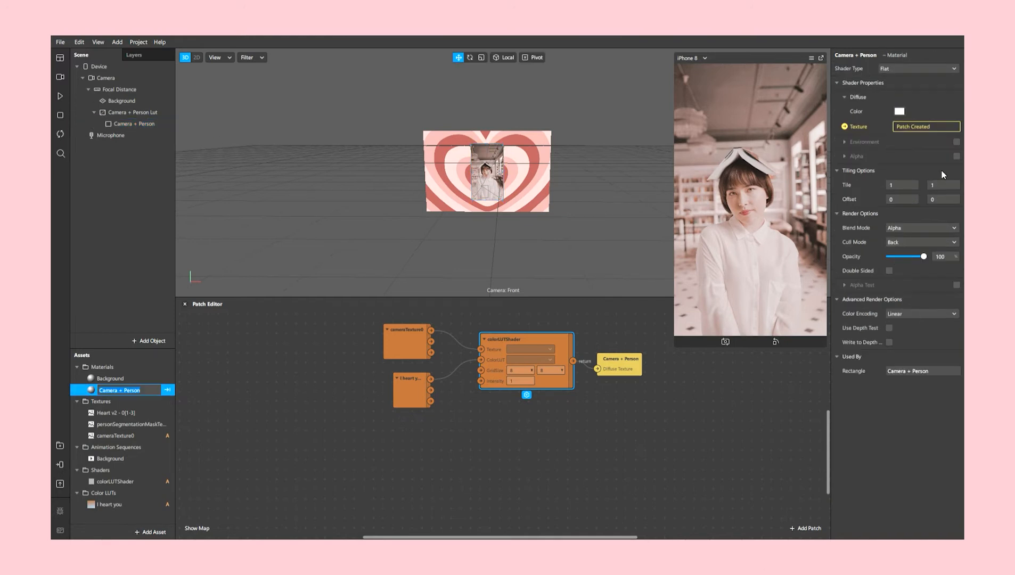
left_click(957, 156)
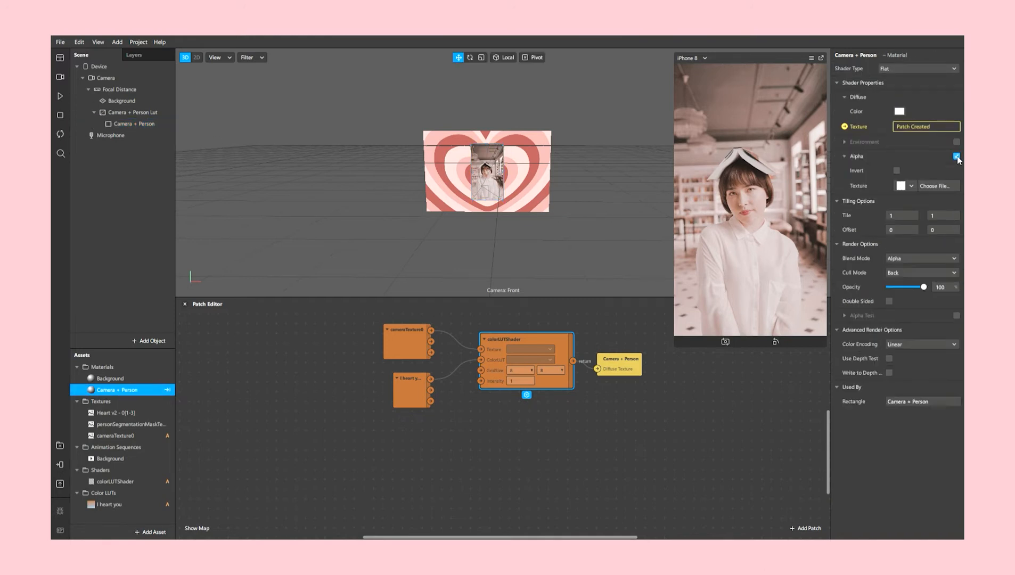
left_click(910, 187)
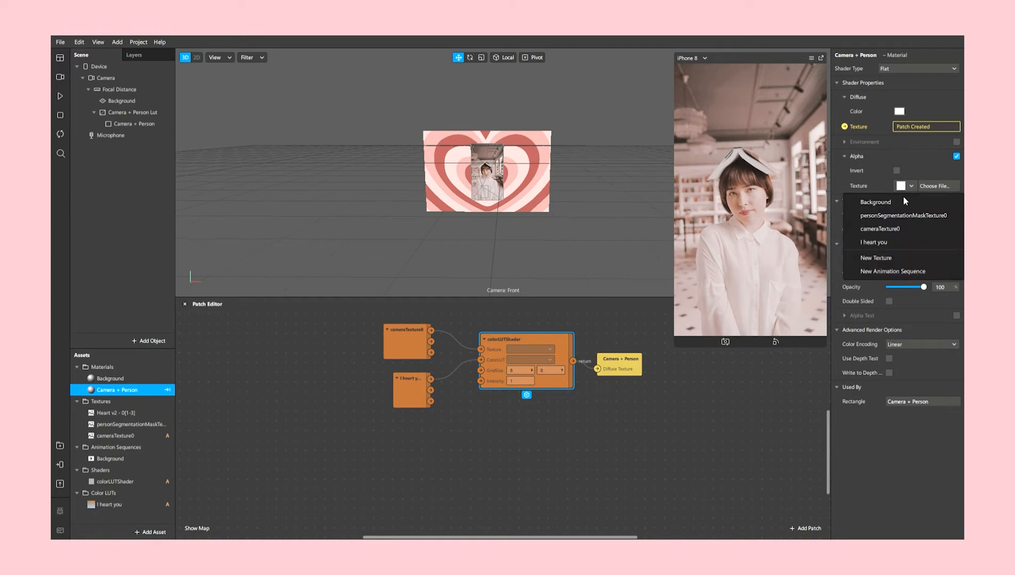
left_click(902, 216)
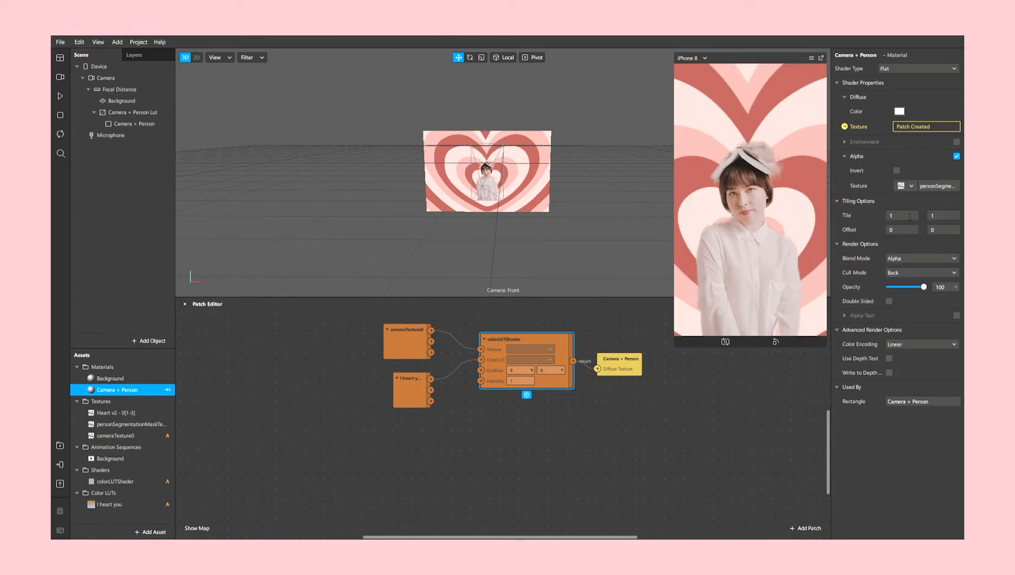
Step: Rename the person segmentation mask texture Person Segmentation and edit its edge softness
double_click(148, 426)
type("Person Segm")
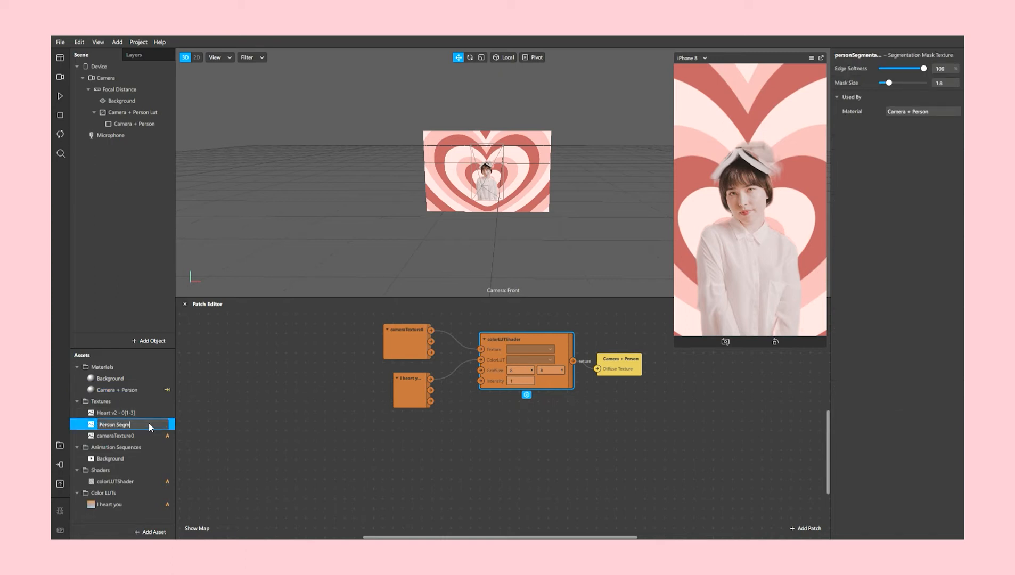
type("entation")
key("Return")
left_click(933, 69)
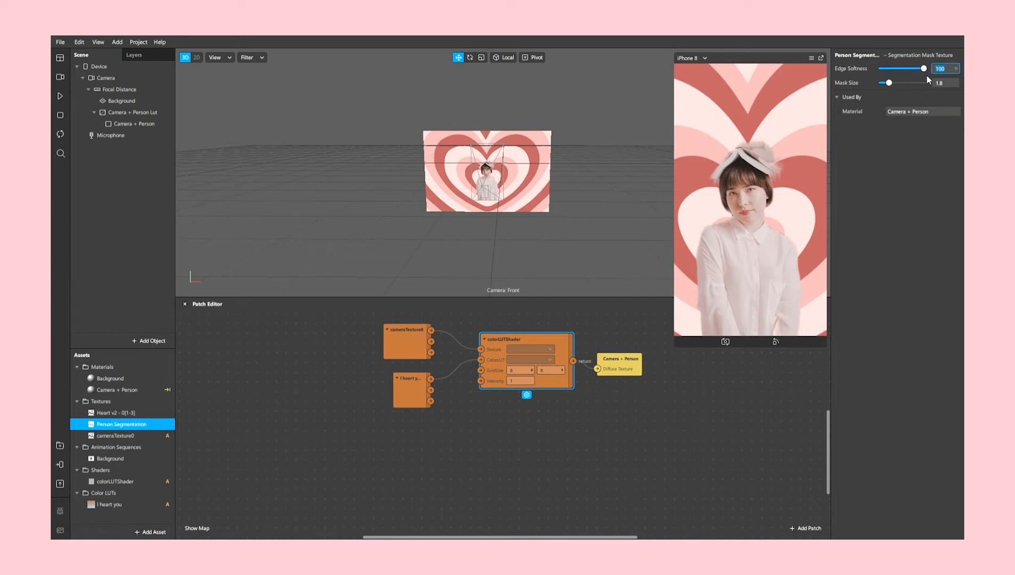
key("Return")
Step: Add a rectangle to the Camera + Person Lut canvas and name it White Lines
left_click(145, 110)
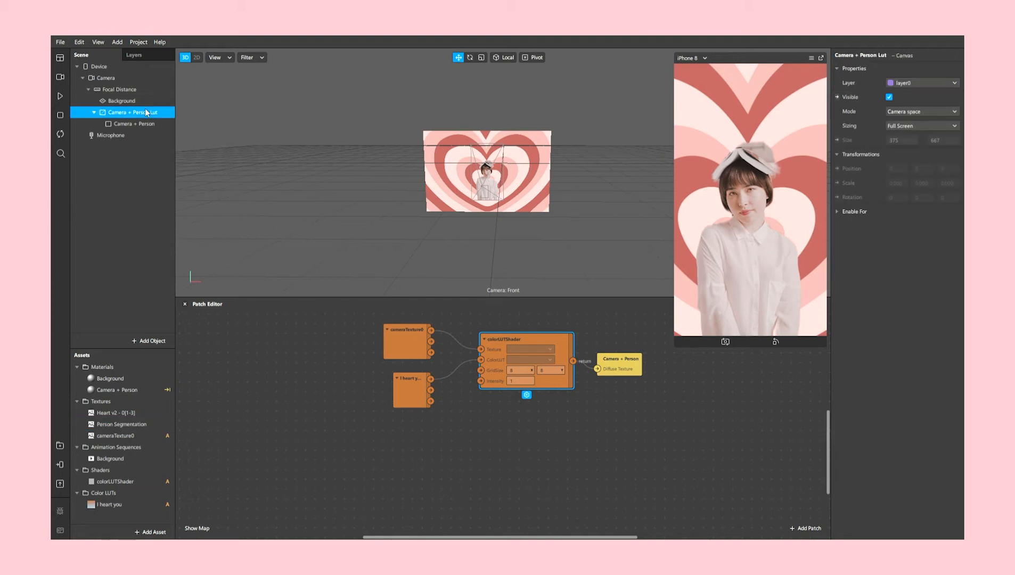
right_click(146, 112)
mouse_move(178, 117)
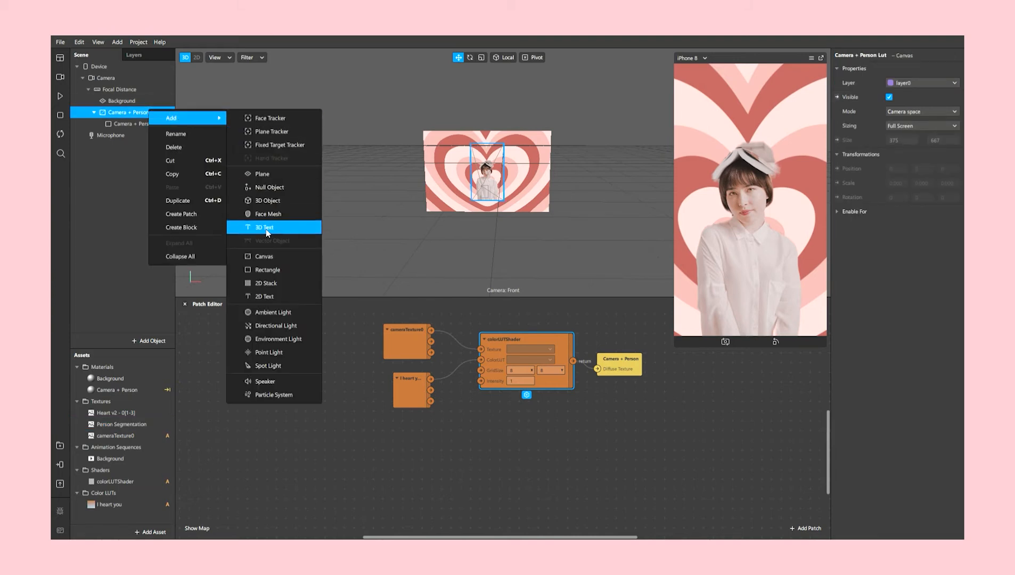
left_click(267, 269)
double_click(141, 135)
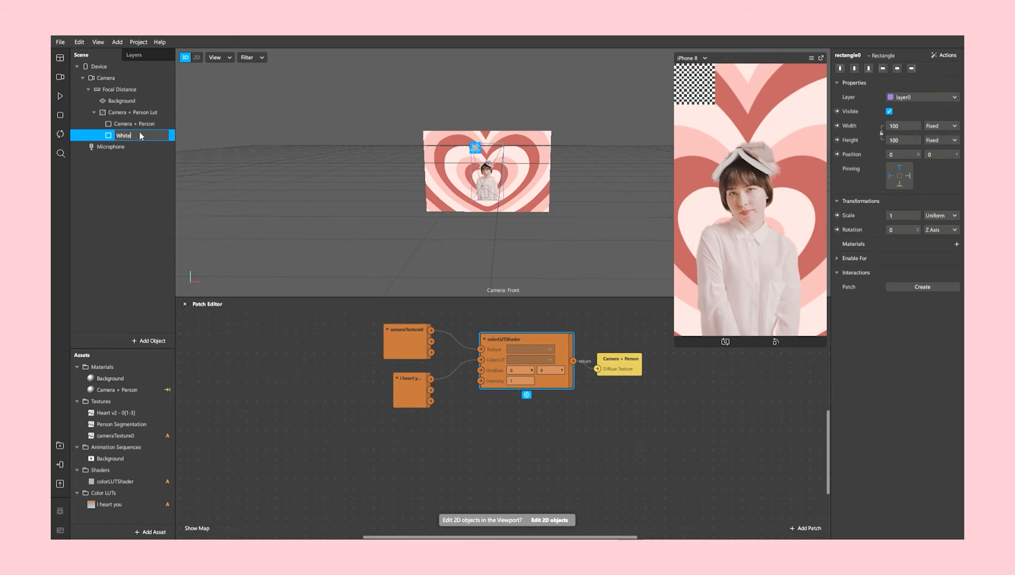
type("ines")
key("Return")
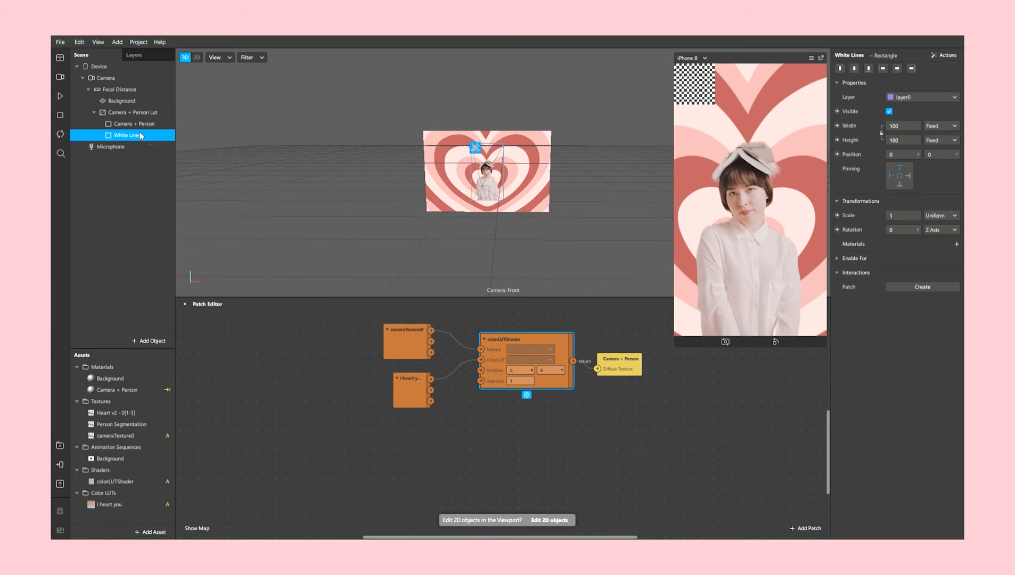
Step: Make the White Lines rectangle fill the canvas's width and height and pin it on all four sides
left_click(916, 126)
left_click(904, 154)
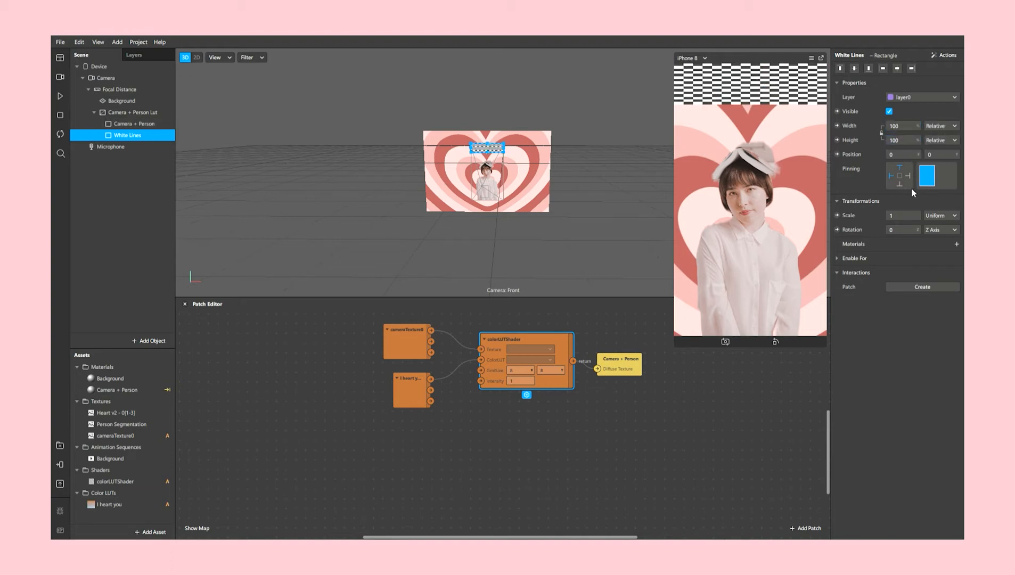
left_click(908, 176)
left_click(899, 185)
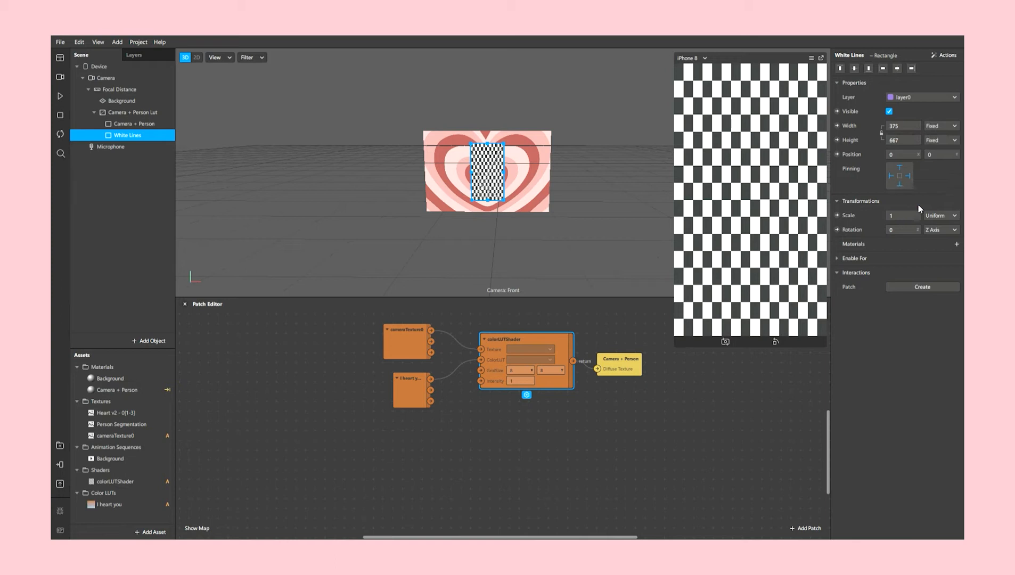
Step: Create a new material for the White Lines rectangle and set its shader type to Flat
left_click(957, 243)
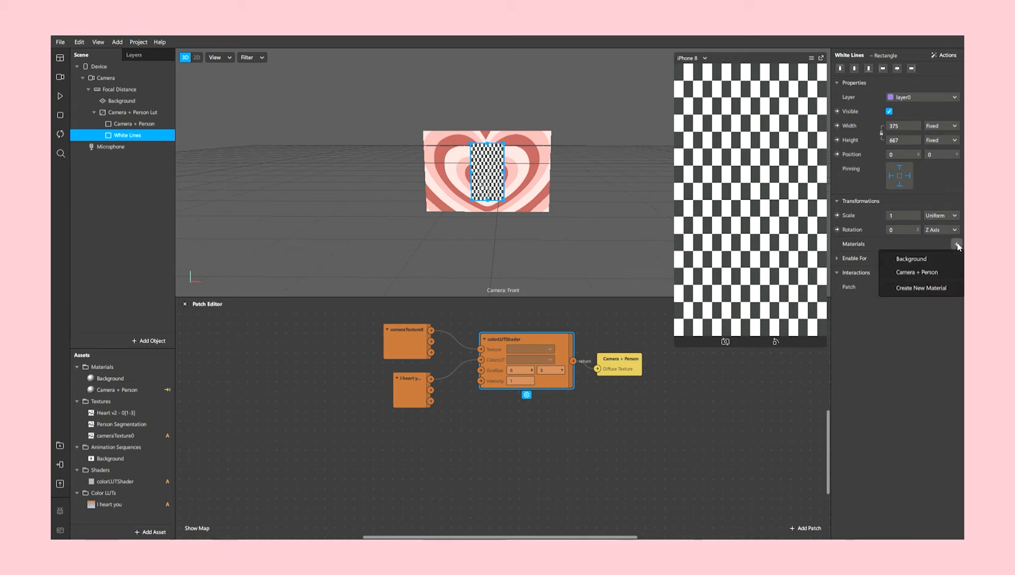
left_click(912, 288)
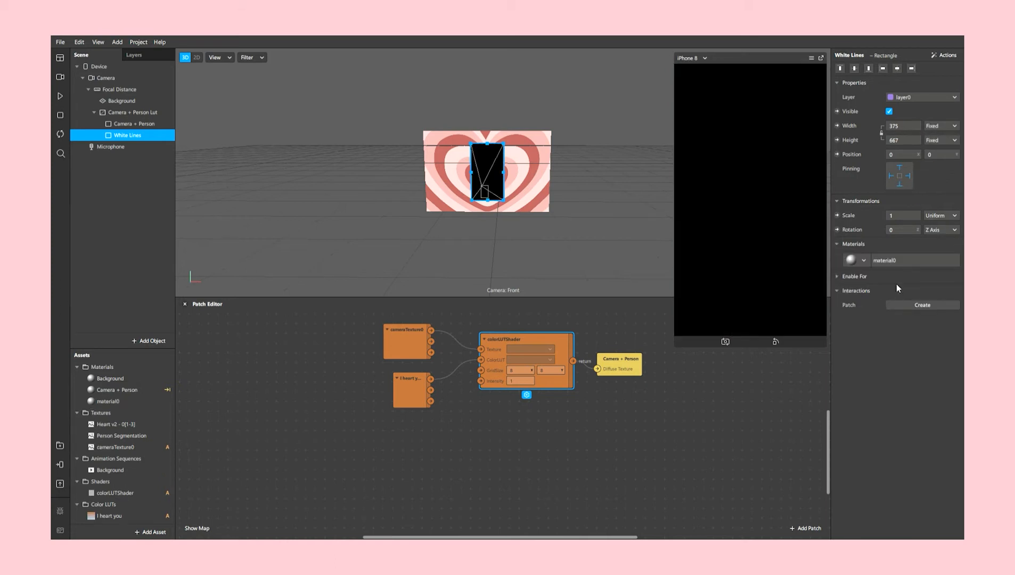
left_click(884, 259)
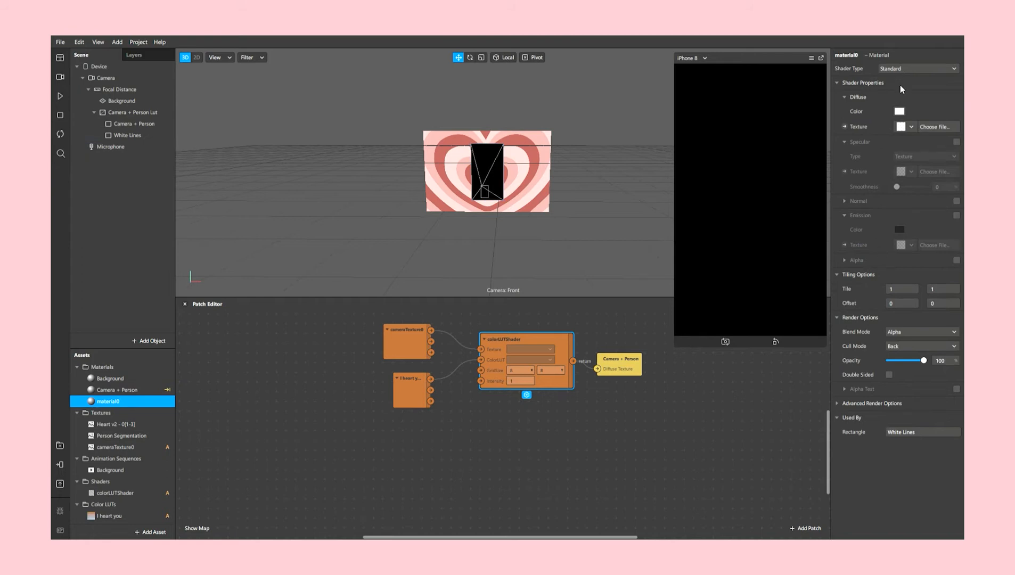
left_click(906, 63)
left_click(913, 58)
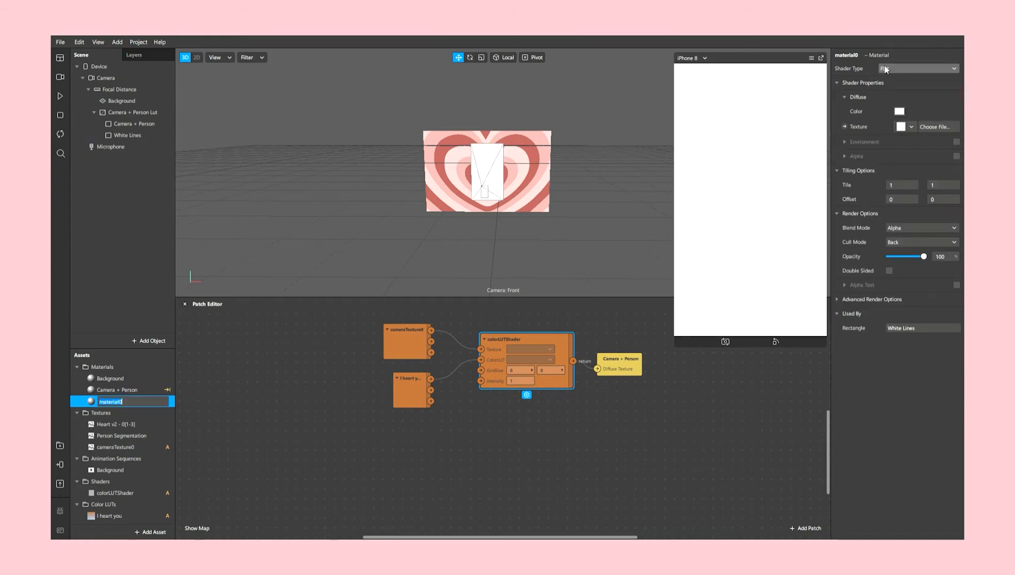
Step: Rename the new flat material White Lines and enable its Alpha property
double_click(852, 54)
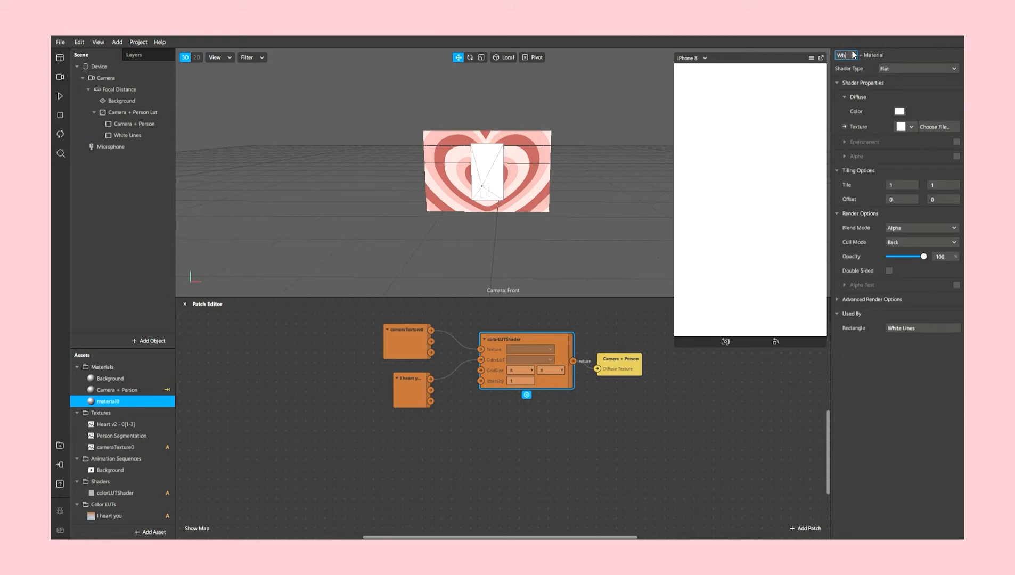
type("White Lines")
left_click(956, 156)
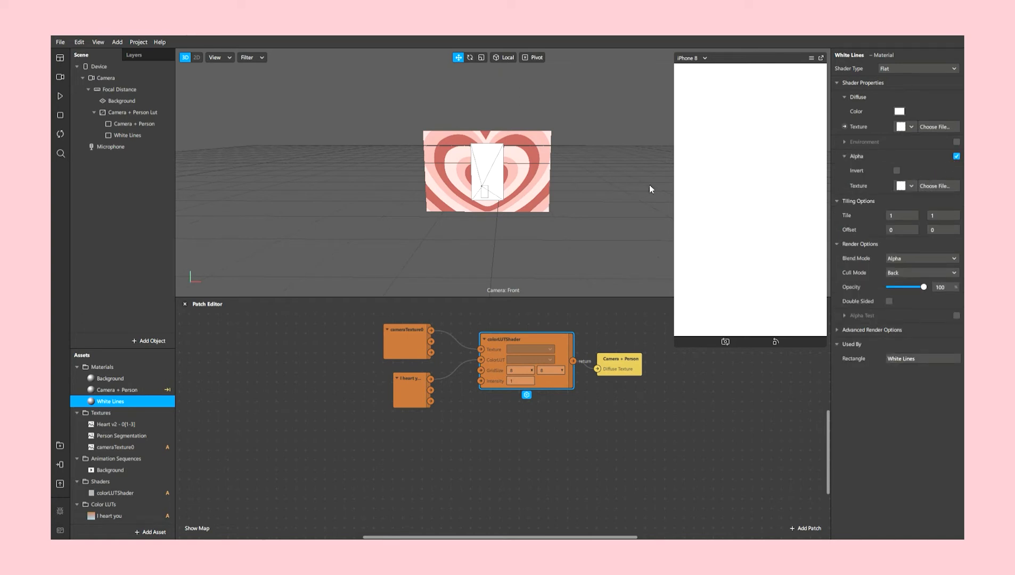
Step: Add a second Person segmentation mask to the Camera and rename its texture White Lines
left_click(154, 77)
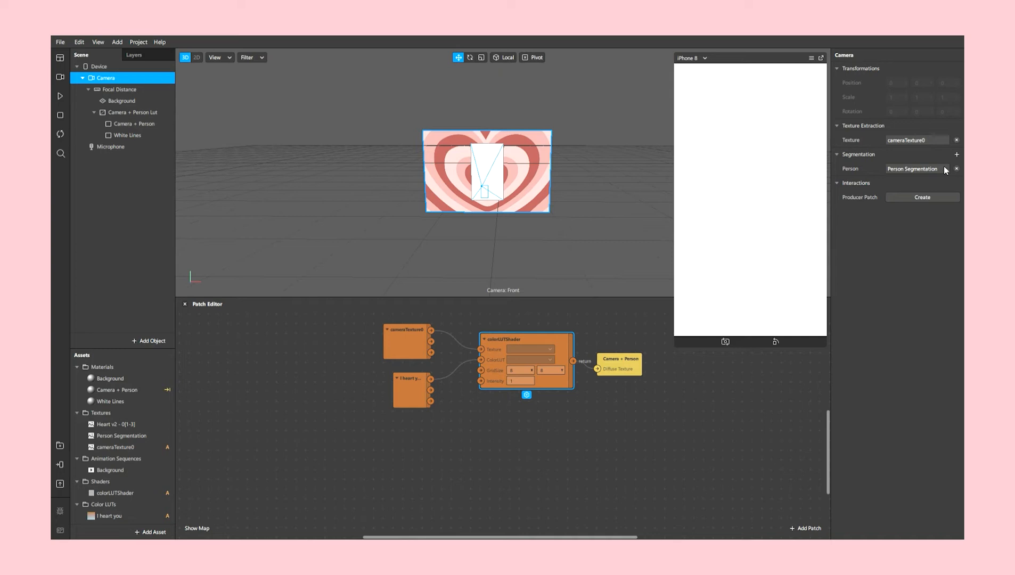
left_click(956, 155)
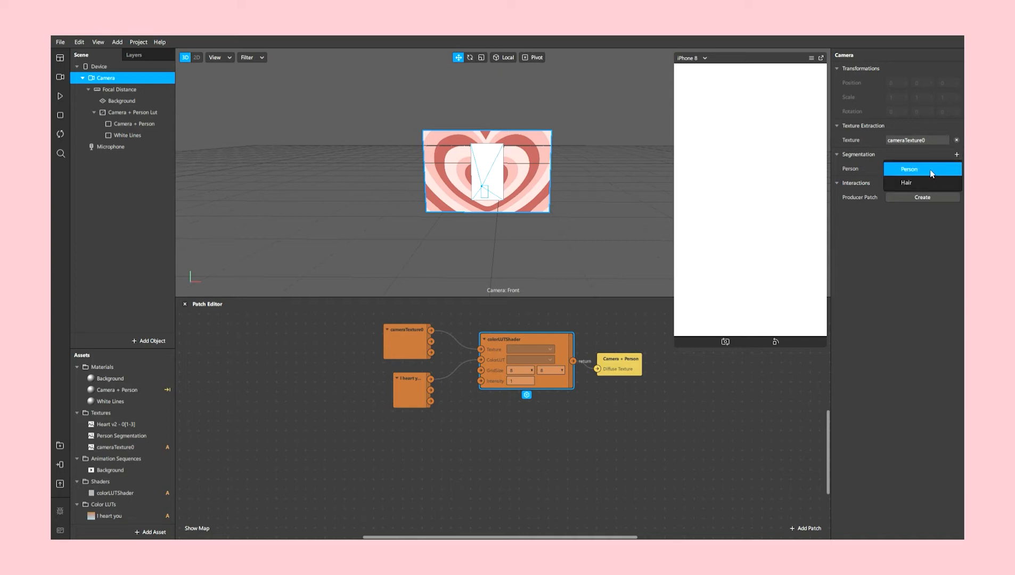
left_click(929, 169)
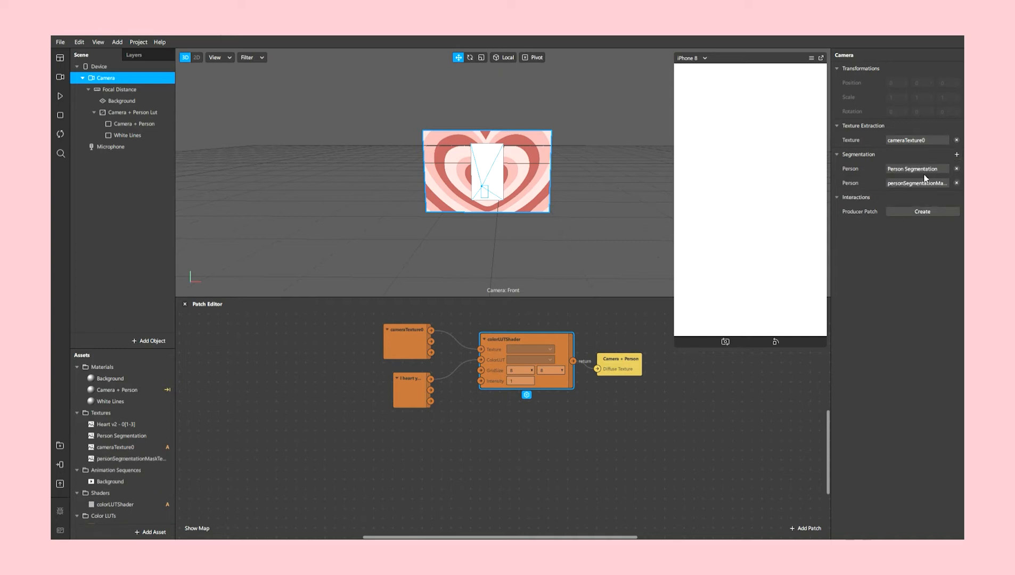
left_click(912, 184)
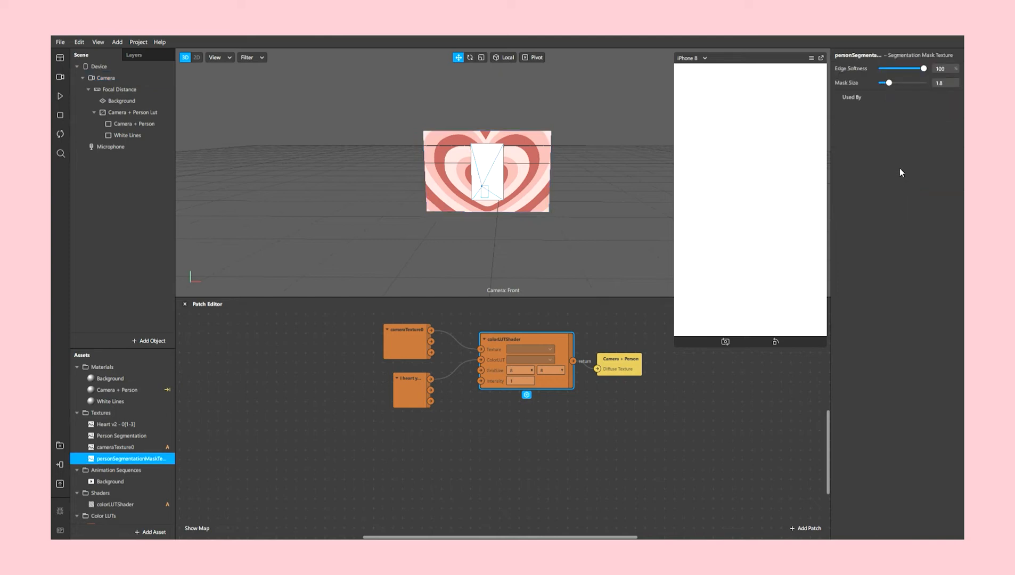
left_click(846, 56)
type("White Lines")
key("Return")
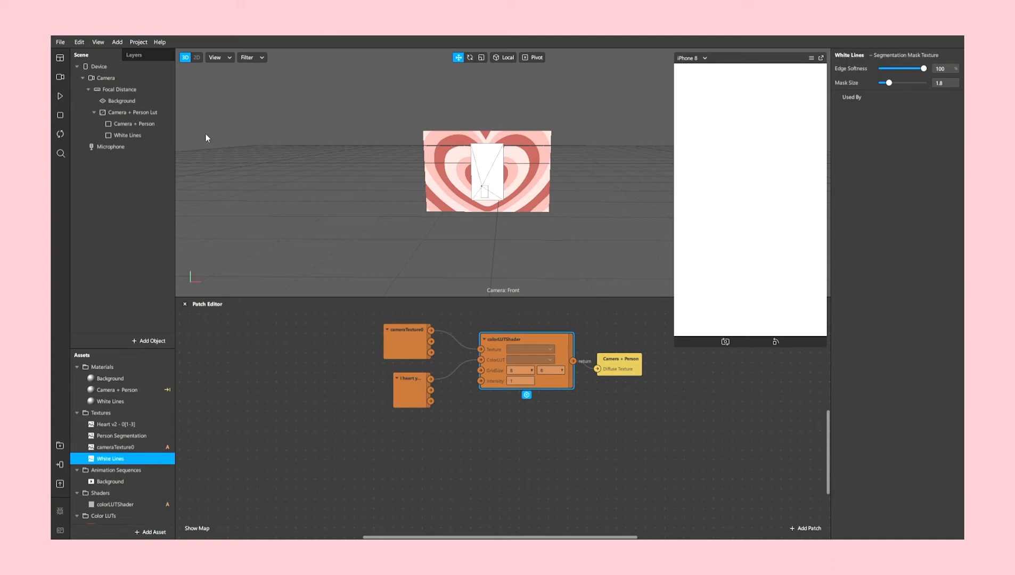
Step: Assign the White Lines mask as the White Lines material's alpha texture and move the White Lines rectangle above Camera + Person in the hierarchy
left_click(138, 136)
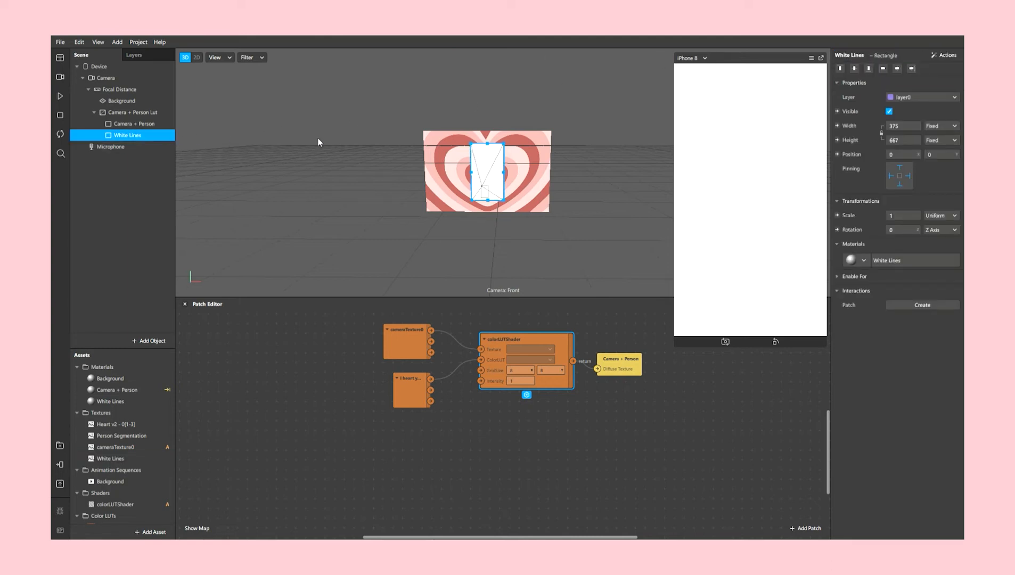
left_click(889, 261)
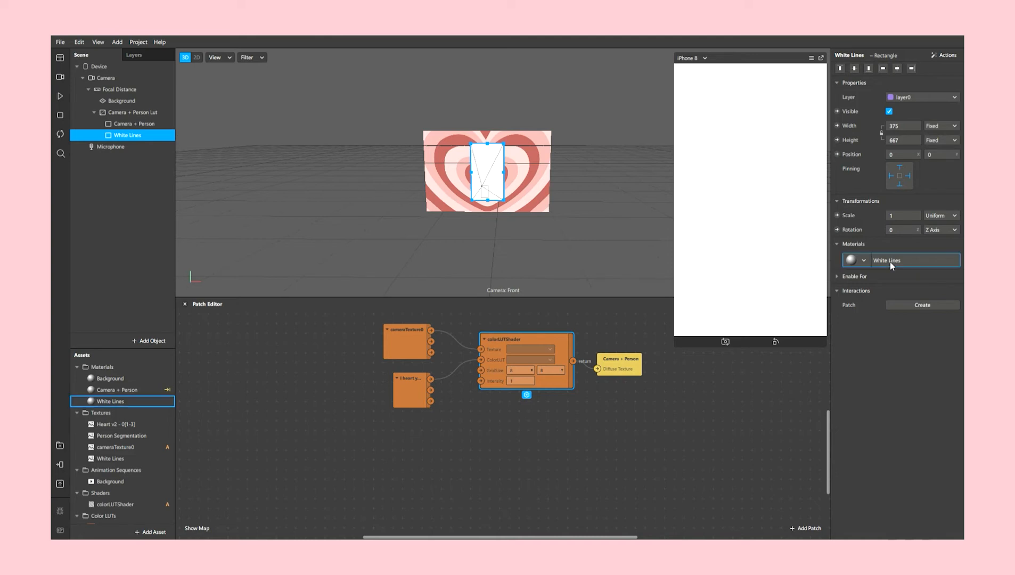
left_click(904, 186)
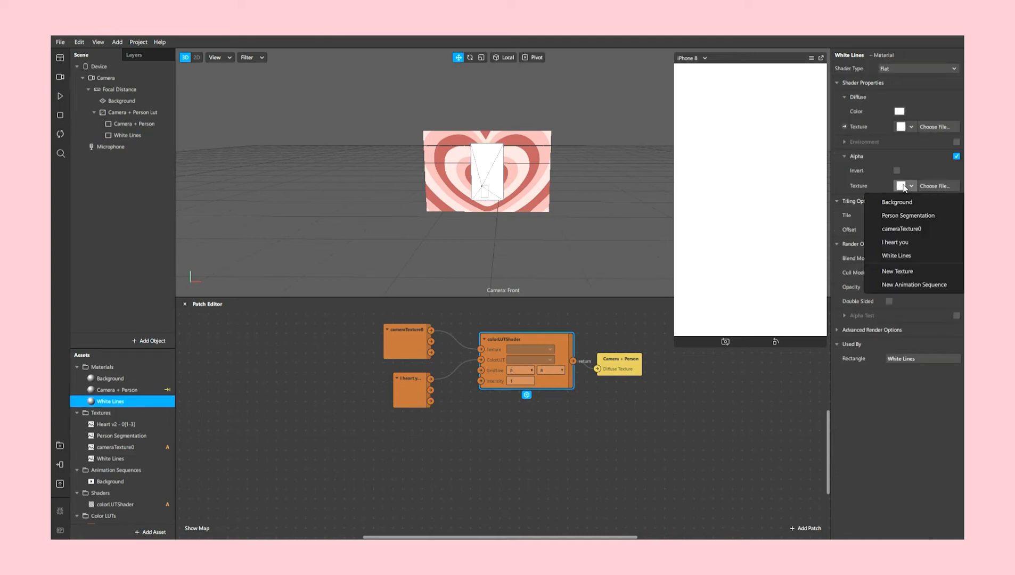
left_click(902, 257)
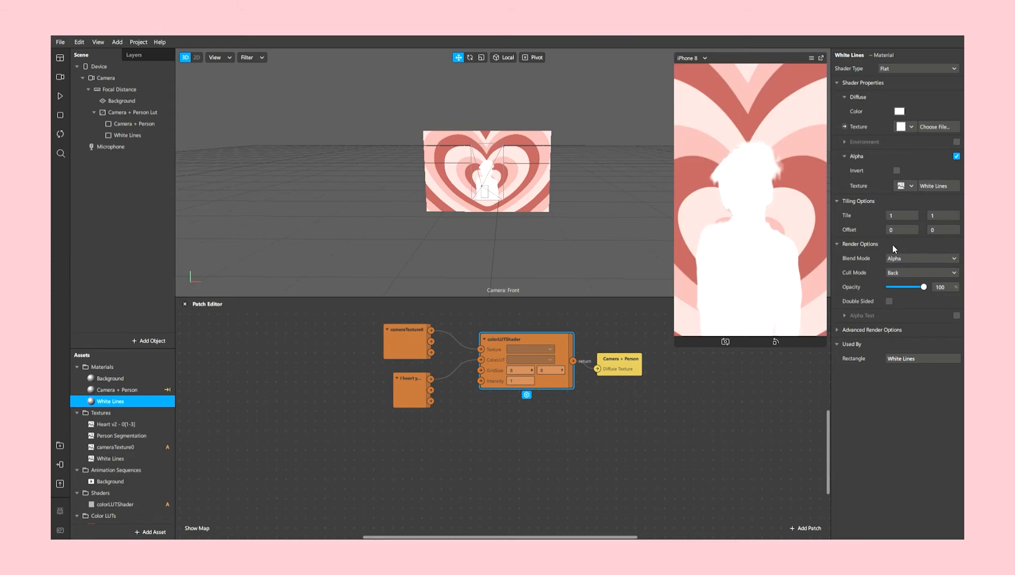
left_click(111, 136)
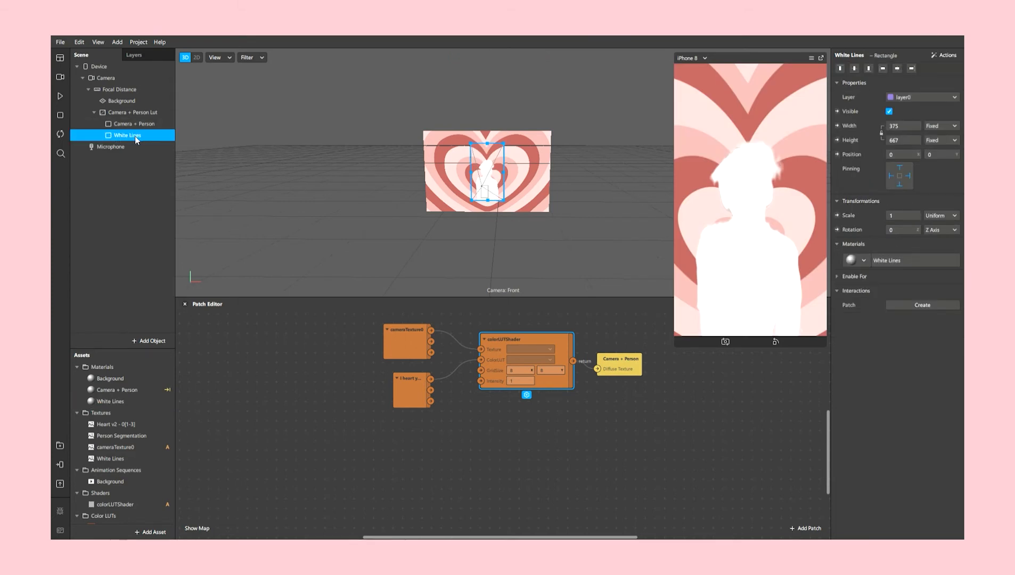
left_click_drag(142, 115, 143, 116)
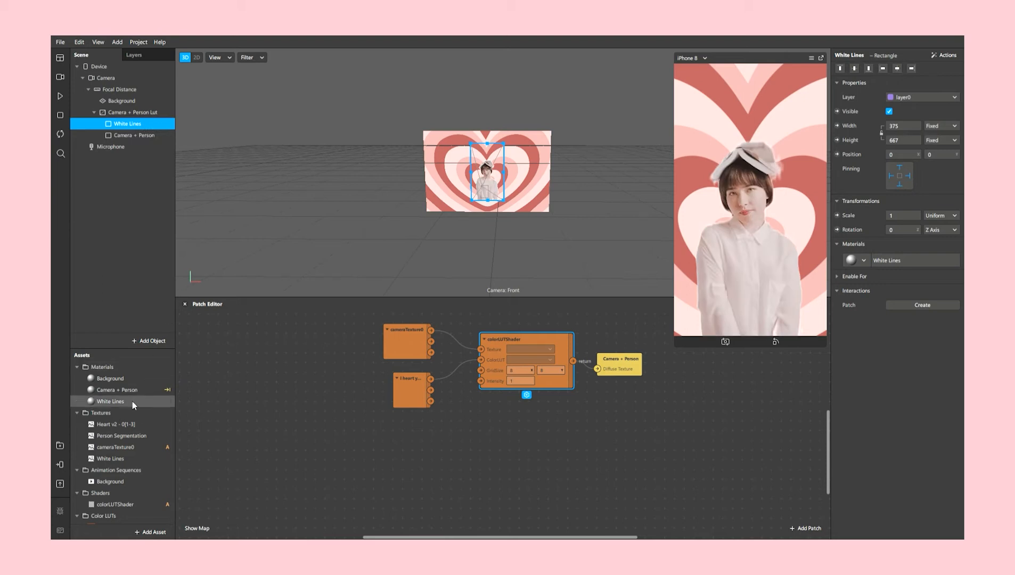
Step: Set the White Lines segmentation texture's mask size to 6 and check the outline in an enlarged preview with the video playing
scroll(137, 418, "down", 1)
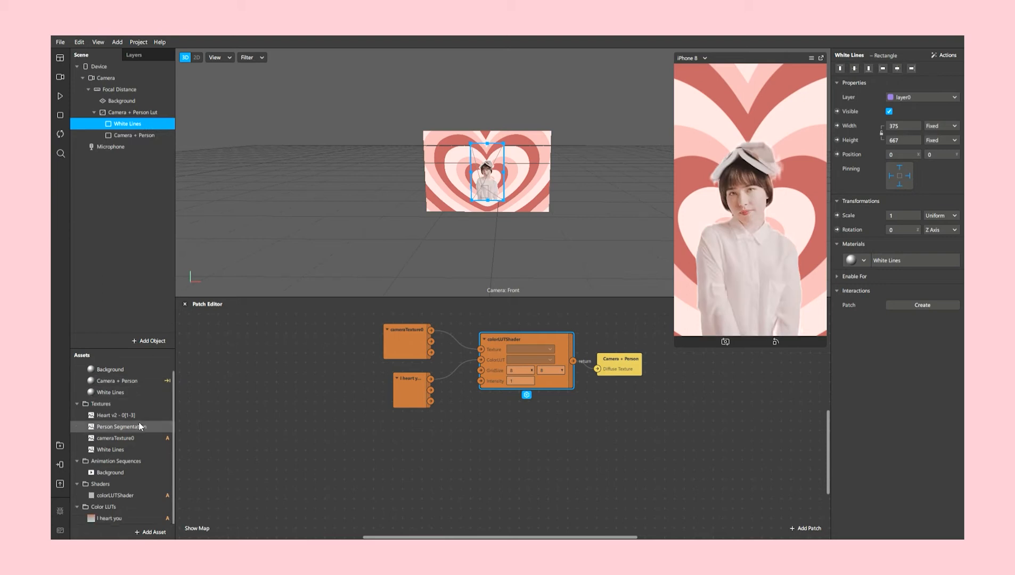
left_click(131, 449)
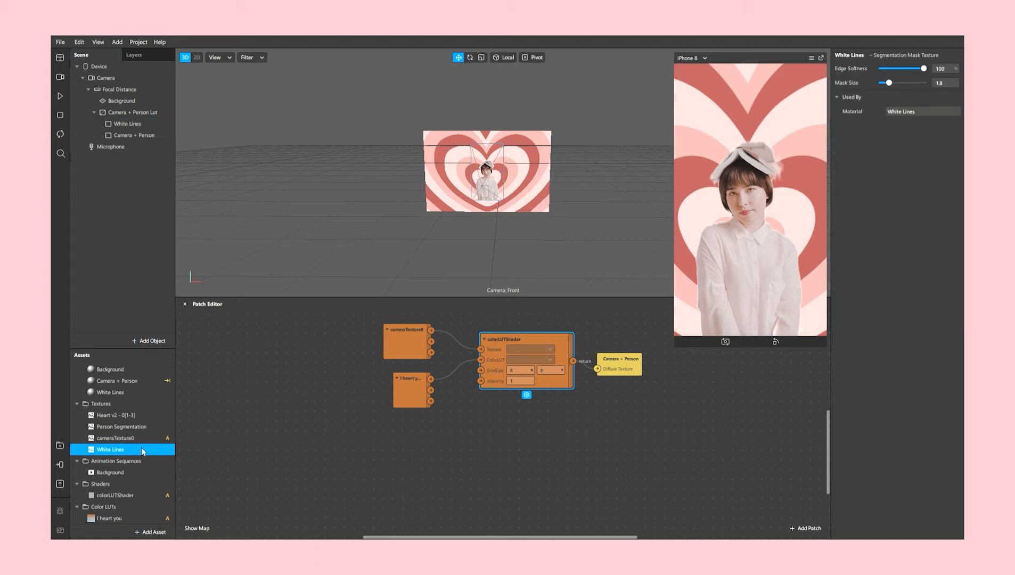
left_click_drag(892, 87, 909, 88)
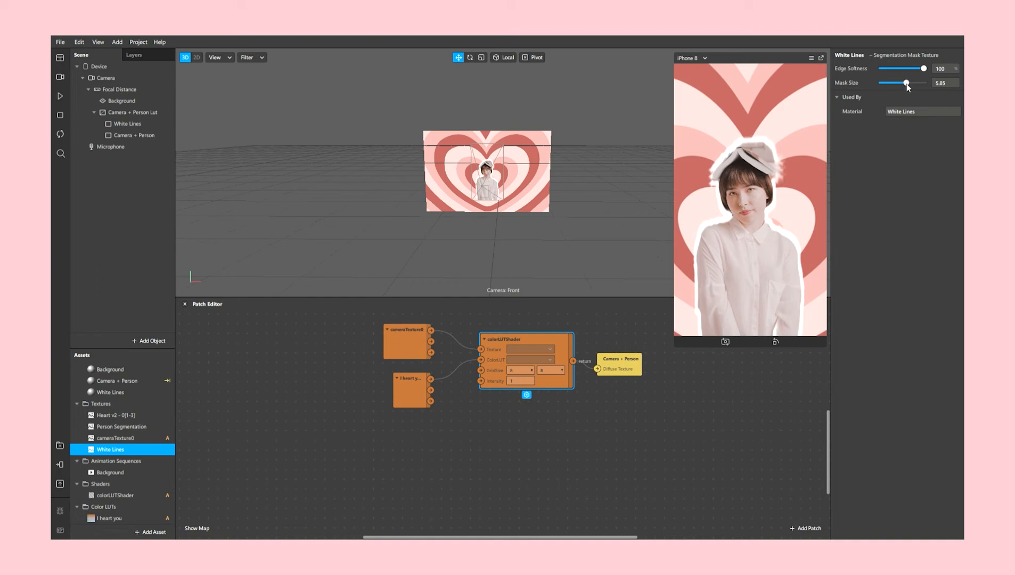
left_click(950, 83)
key("Return")
left_click_drag(681, 141, 566, 221)
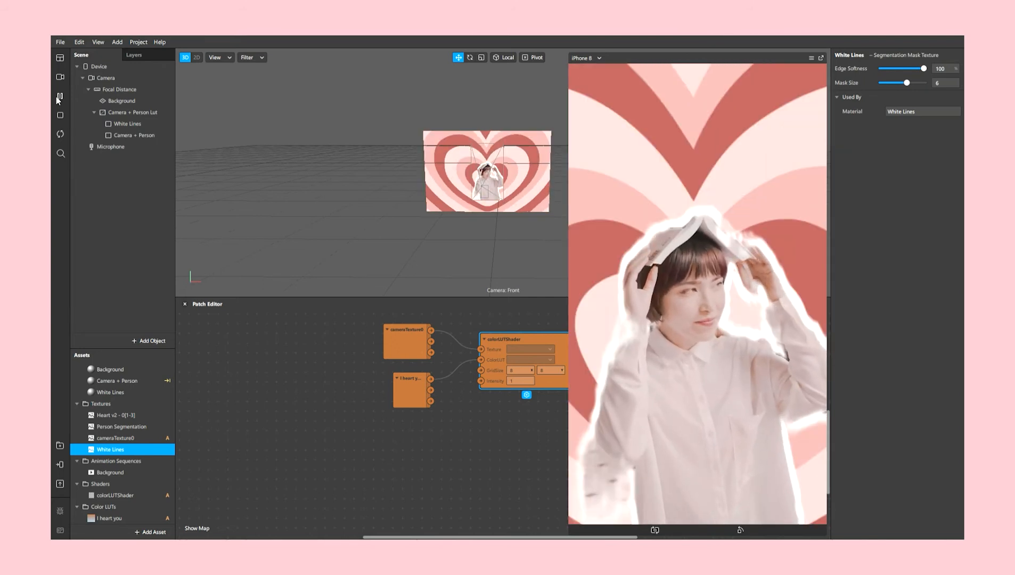
left_click(58, 98)
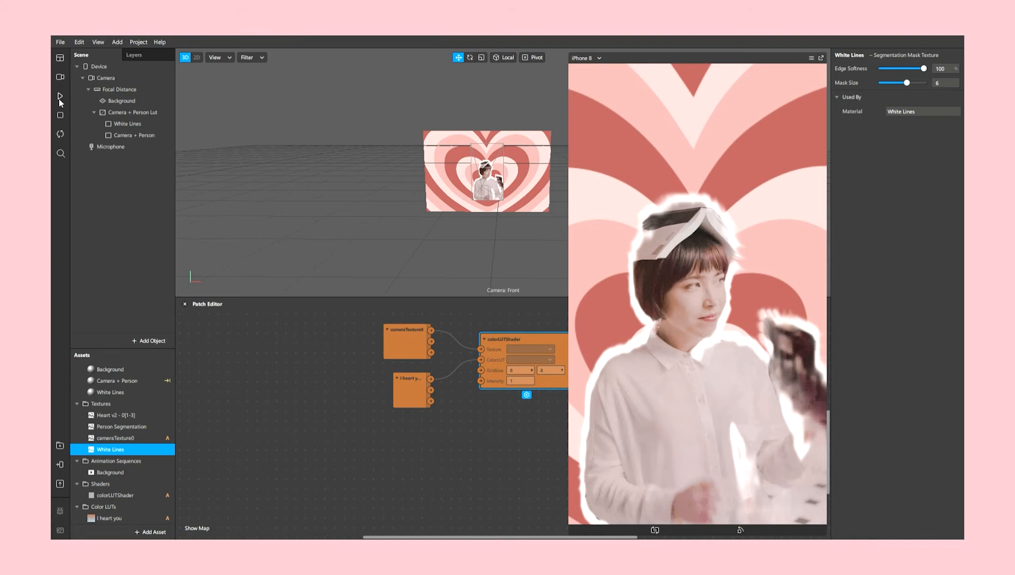
left_click(59, 98)
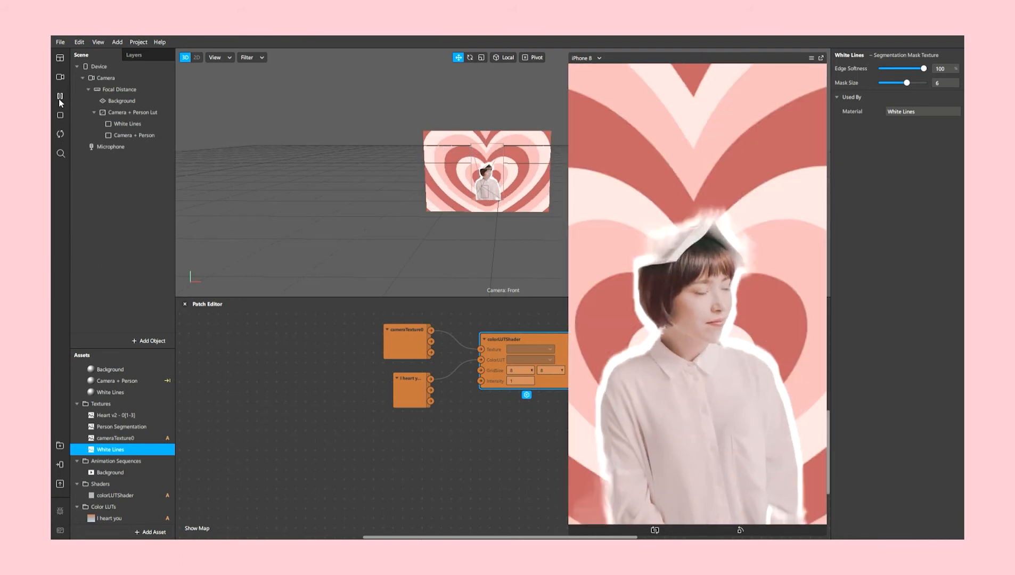
left_click(59, 98)
Step: Add a canvas under Focal Distance and rename it Texture
left_click_drag(444, 298, 700, 162)
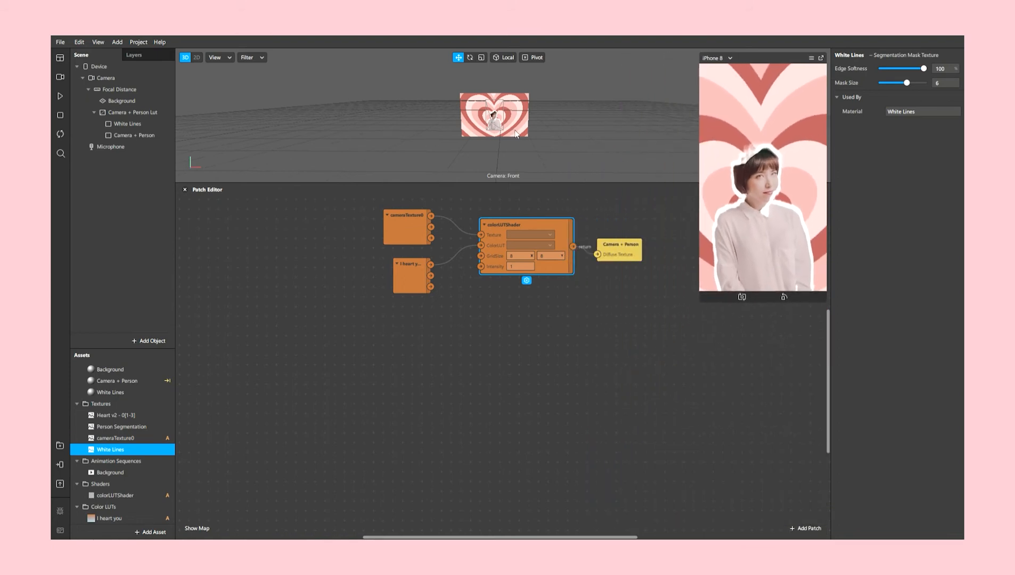
left_click(141, 90)
right_click(139, 88)
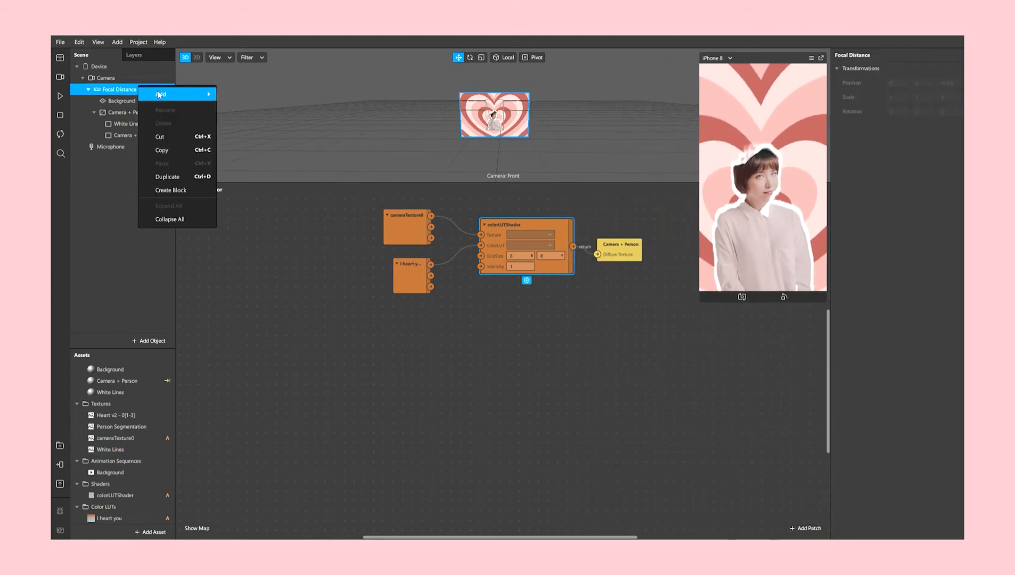
mouse_move(160, 94)
left_click(260, 231)
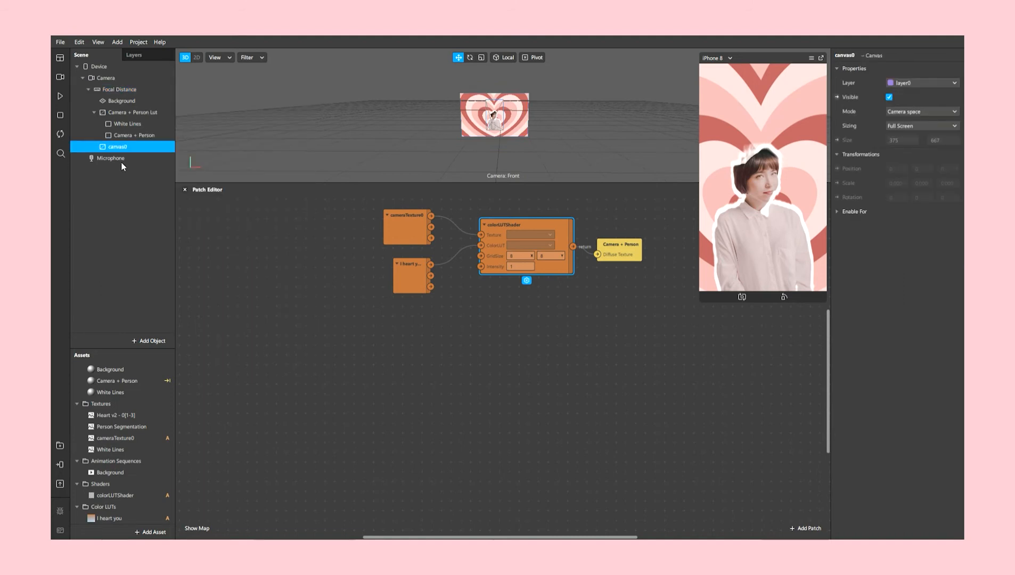
double_click(124, 147)
type("Texture")
key("Return")
Step: Add a rectangle inside the Texture canvas and name it Texture as well
right_click(124, 144)
mouse_move(170, 151)
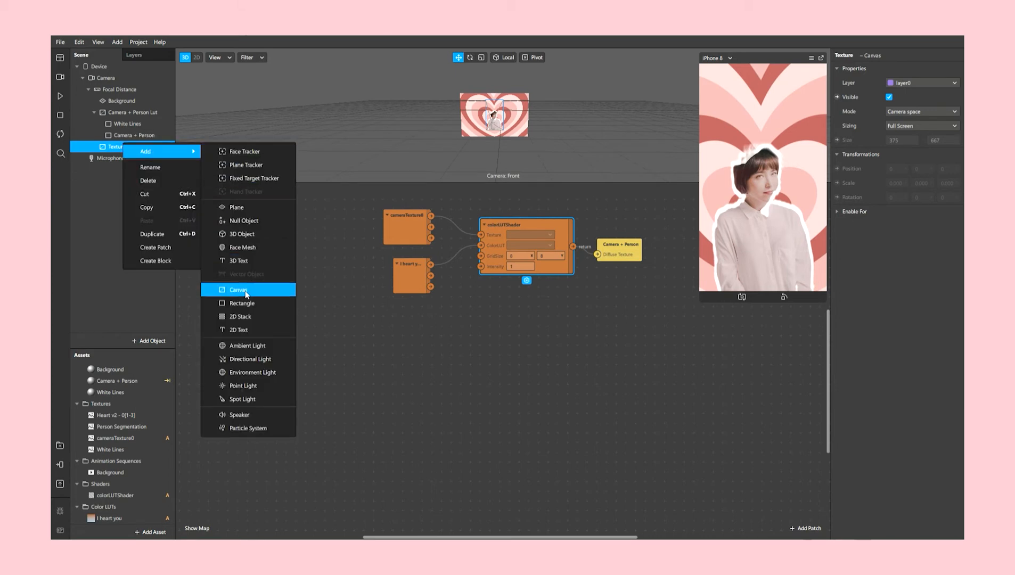
left_click(244, 304)
double_click(128, 159)
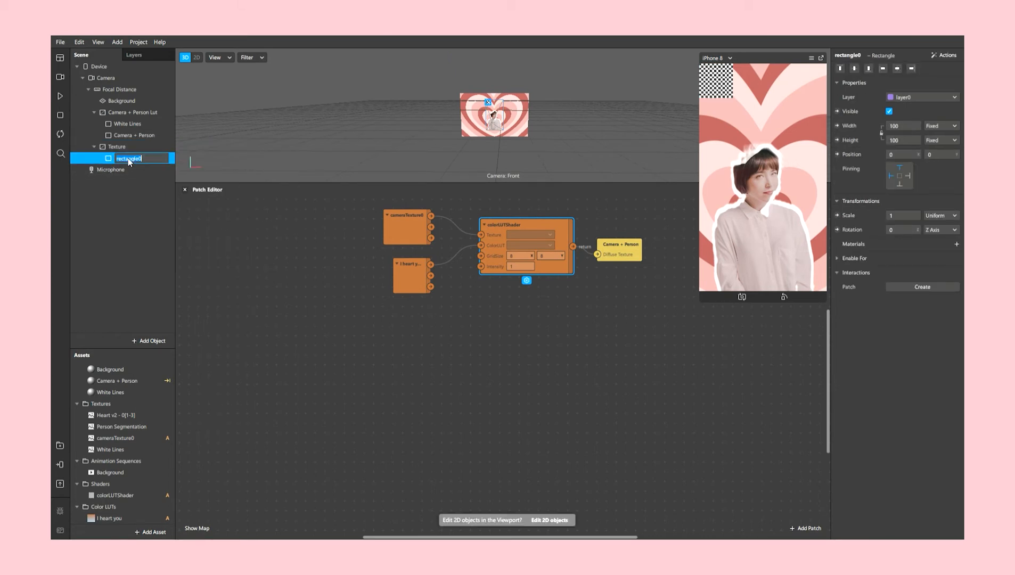
type("Texture")
key("Return")
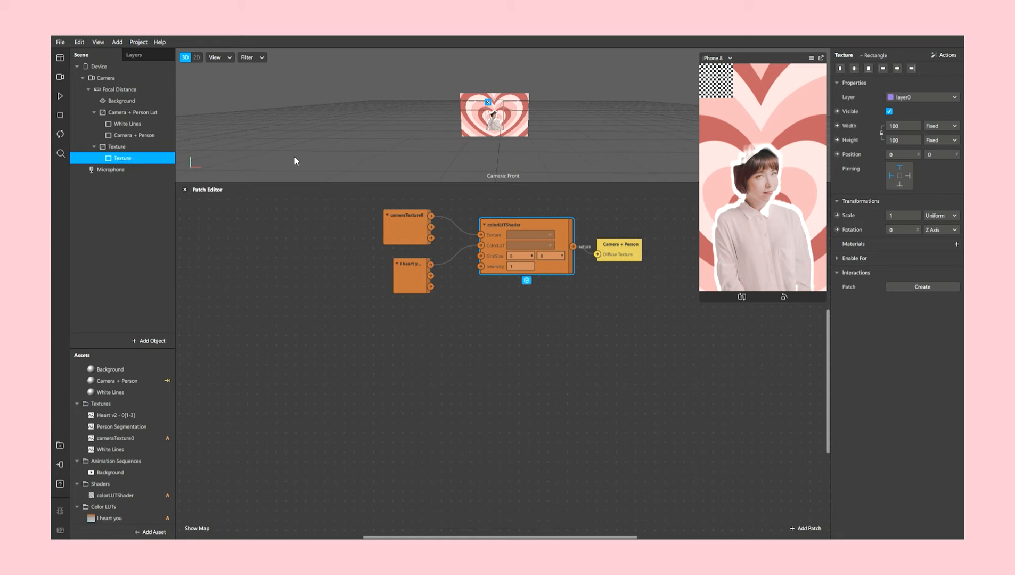
Step: Make the Texture rectangle fill the canvas's width and height and pin it on all four sides
left_click(904, 130)
left_click(906, 143)
left_click(906, 154)
left_click(909, 174)
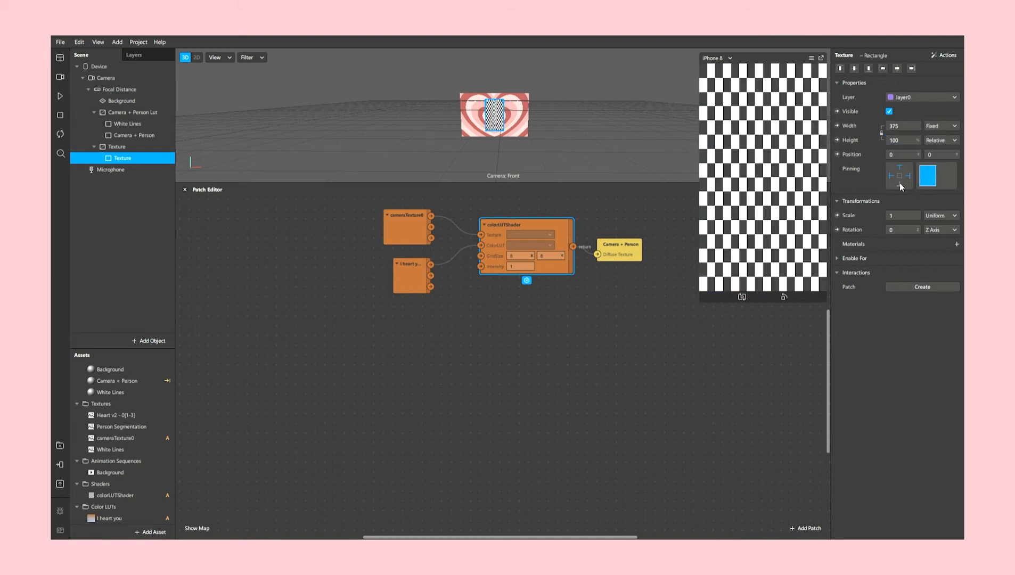
Step: Create a new material for the Texture rectangle, with shader type Flat and the name Texture
left_click(957, 245)
left_click(929, 300)
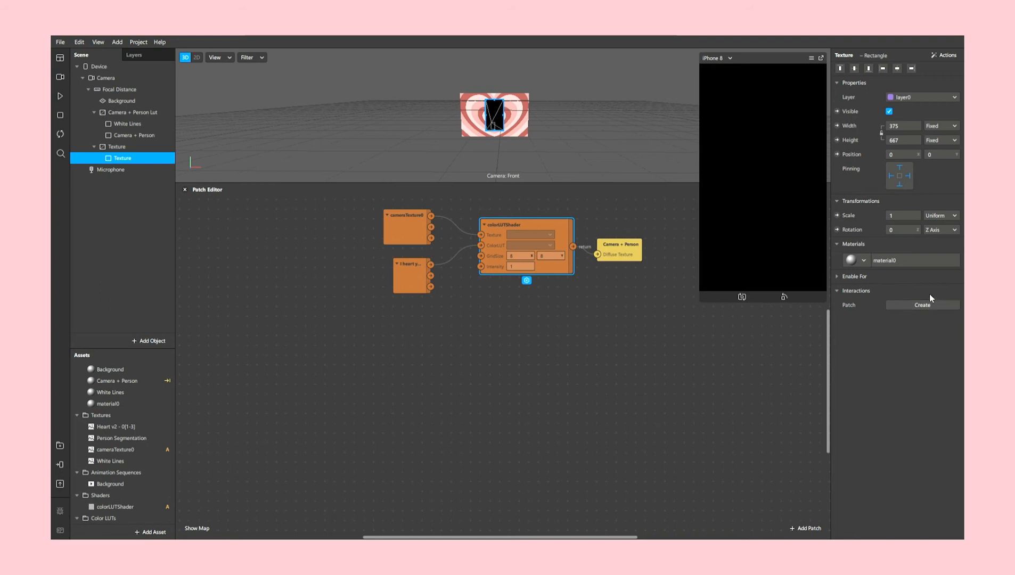
left_click(893, 261)
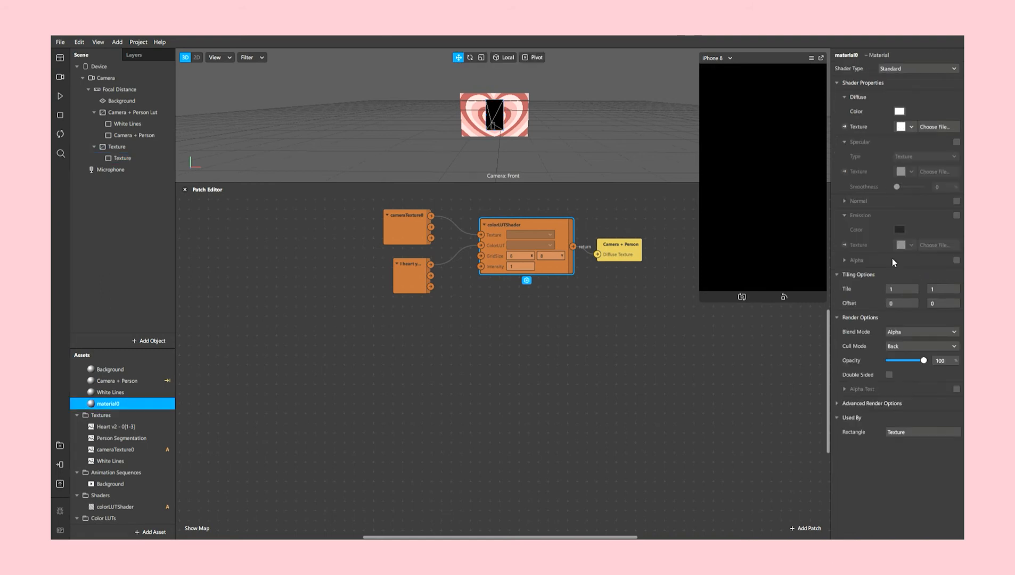
left_click(892, 67)
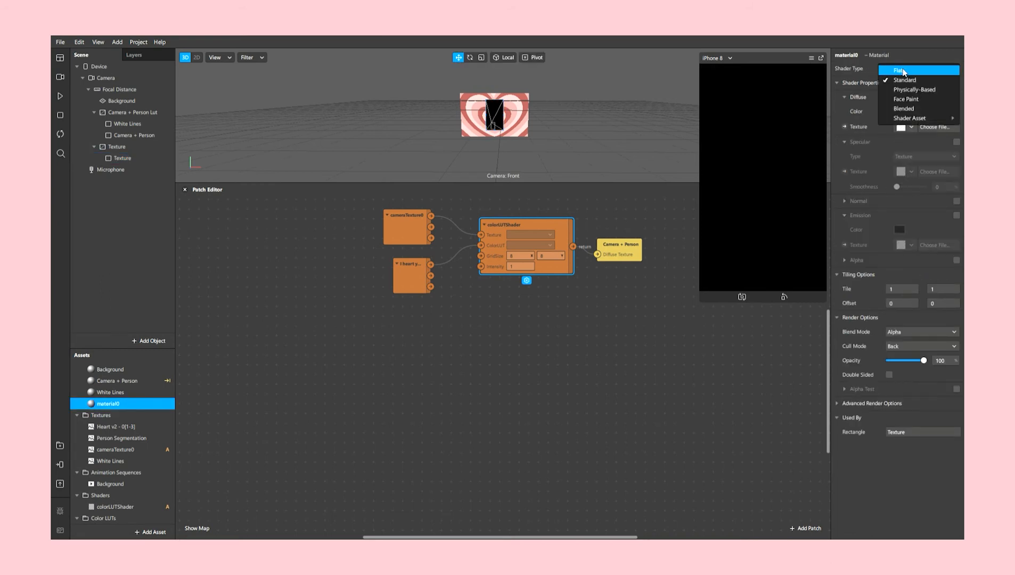
left_click(901, 71)
left_click(849, 56)
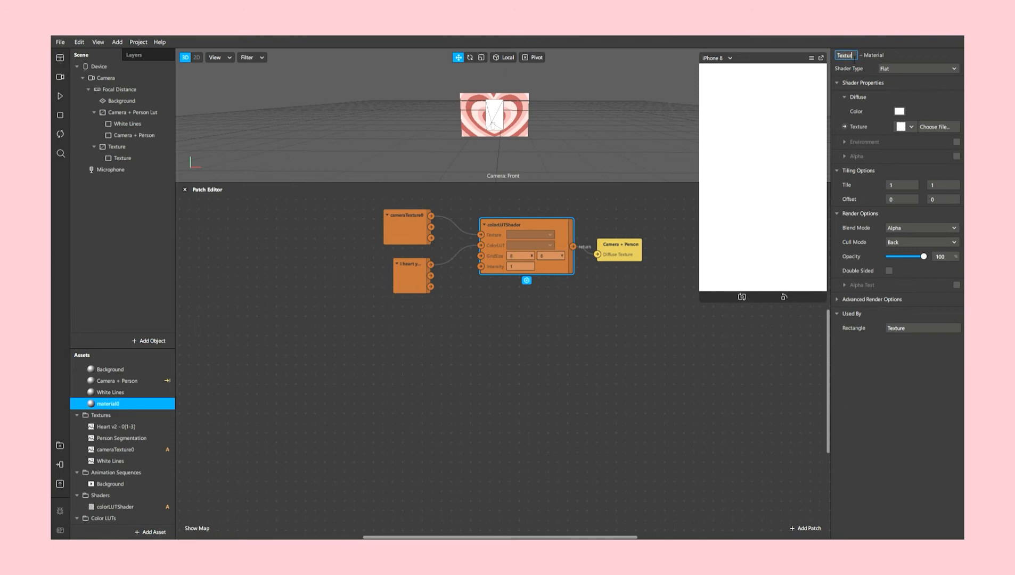
Step: Import the Grain image as the Texture material's diffuse texture and set the material's opacity to 25%
left_click(910, 127)
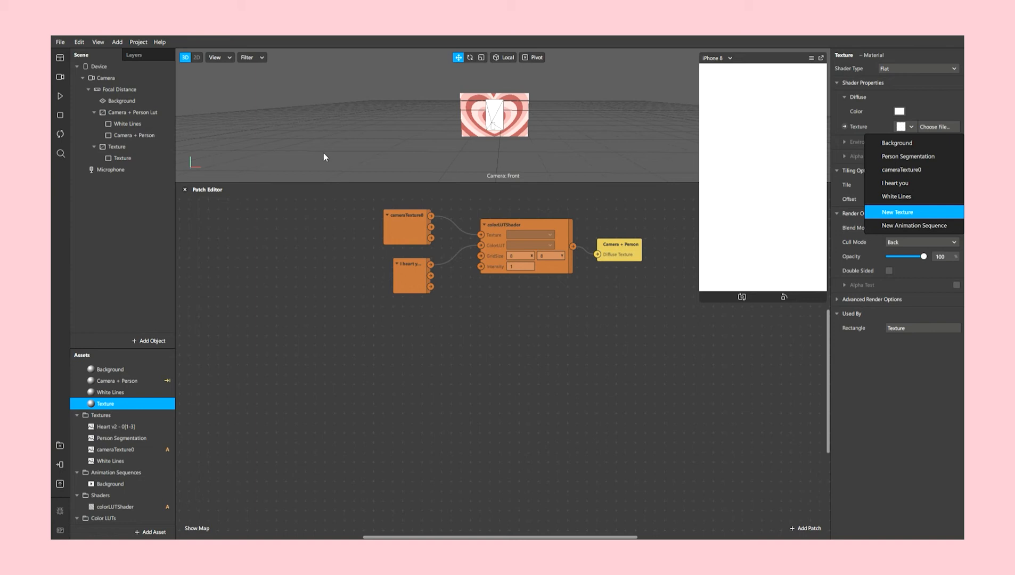
double_click(217, 133)
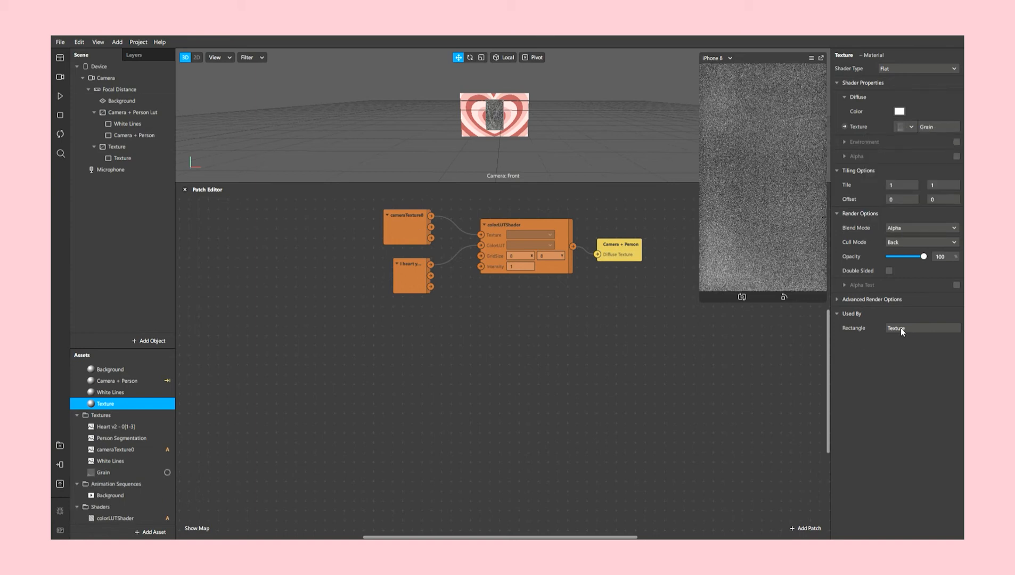
left_click_drag(909, 256, 898, 256)
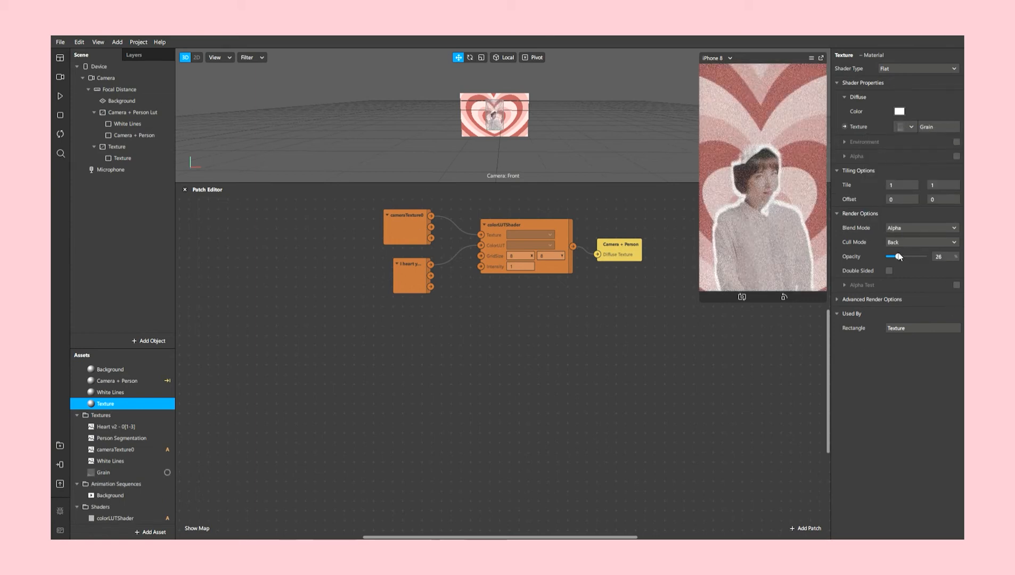
left_click_drag(705, 238, 408, 355)
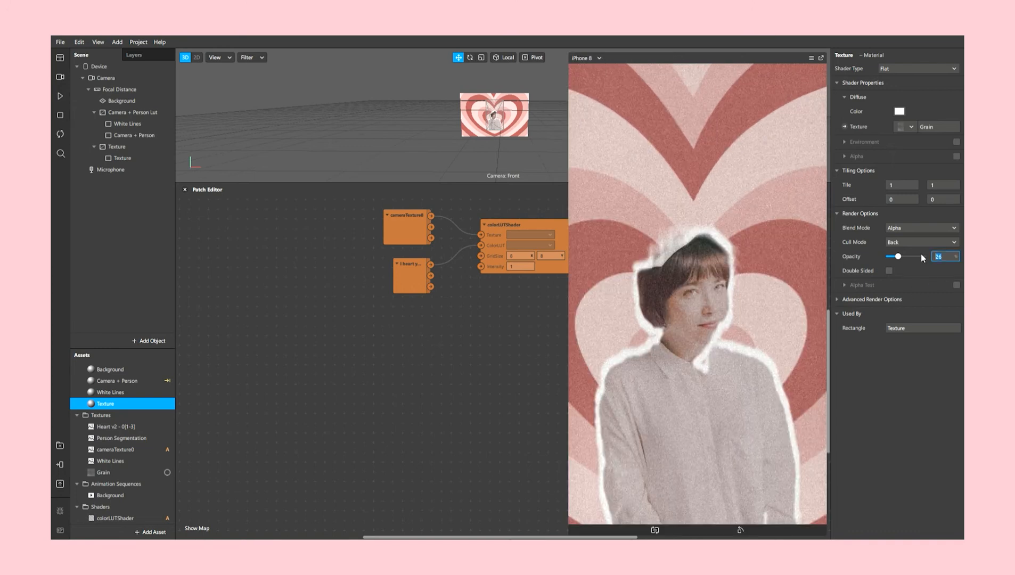
type("25")
key("Return")
left_click(58, 98)
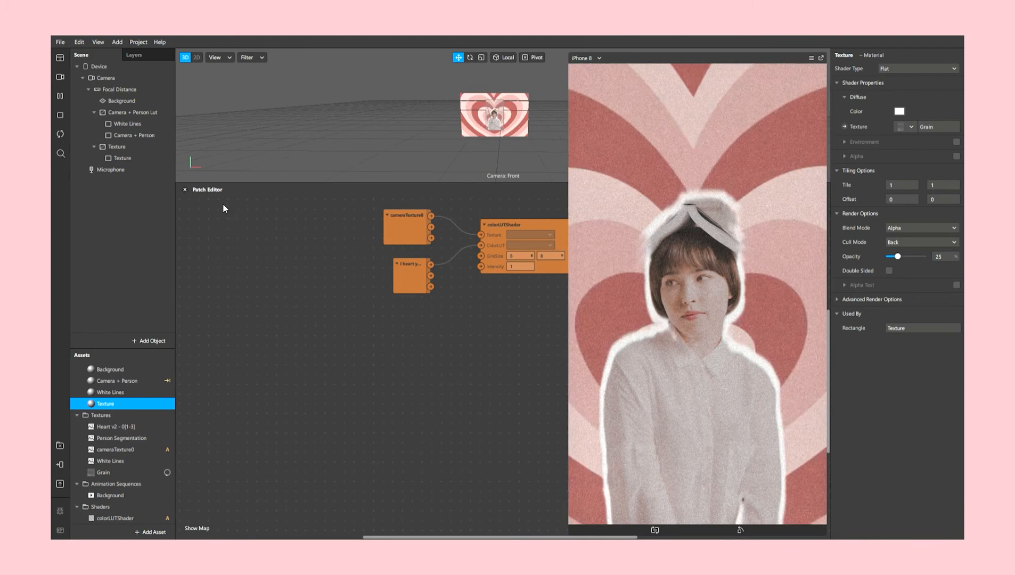
Step: Add a face mesh under Focal Distance and place its face tracker between the Camera + Person Lut and Texture canvases
left_click(125, 90)
right_click(125, 93)
mouse_move(151, 95)
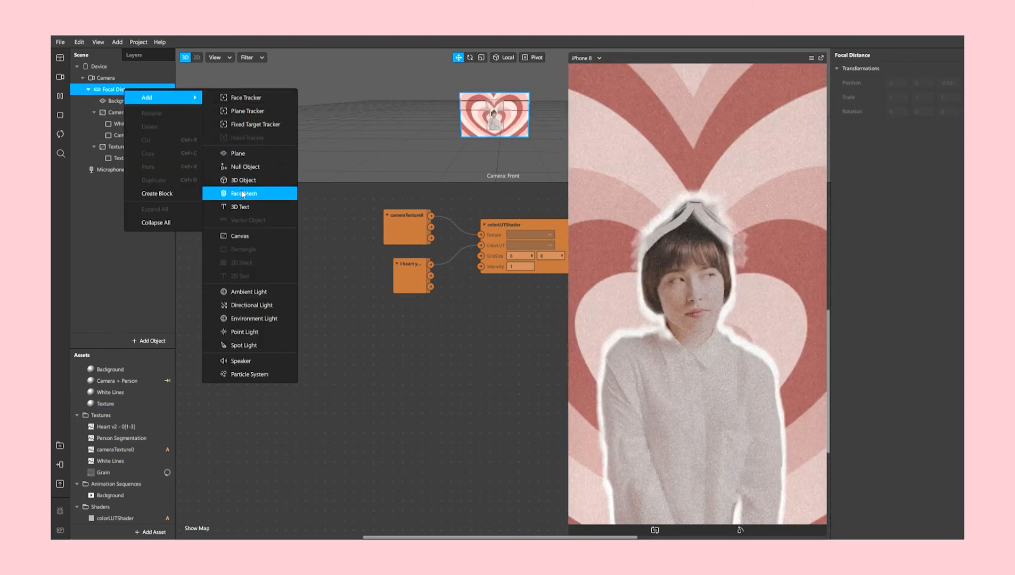
left_click(263, 192)
left_click_drag(114, 170, 91, 137)
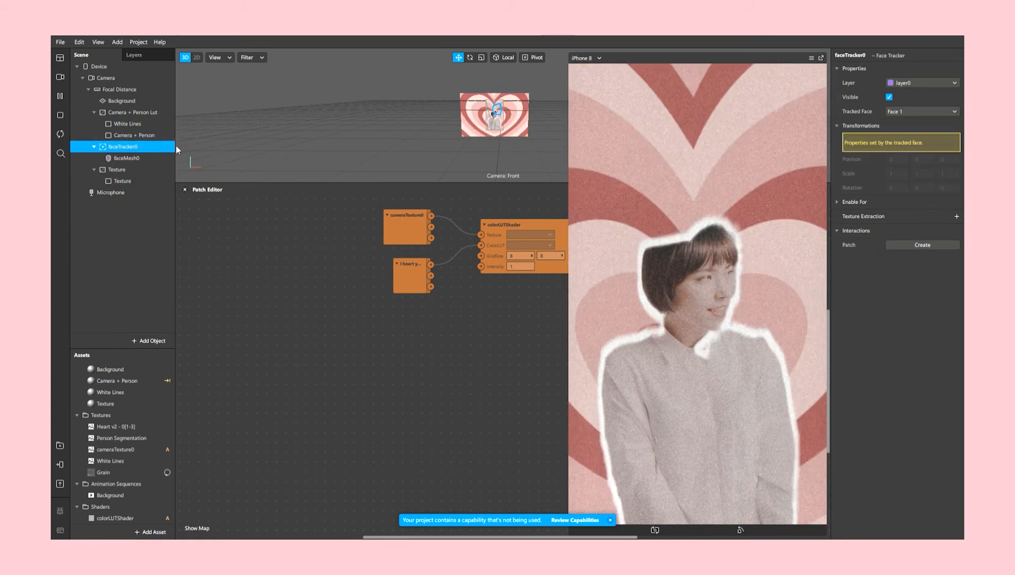
Step: Collapse the Camera + Person Lut and Texture canvases and rename the face mesh Face Lut
left_click(95, 112)
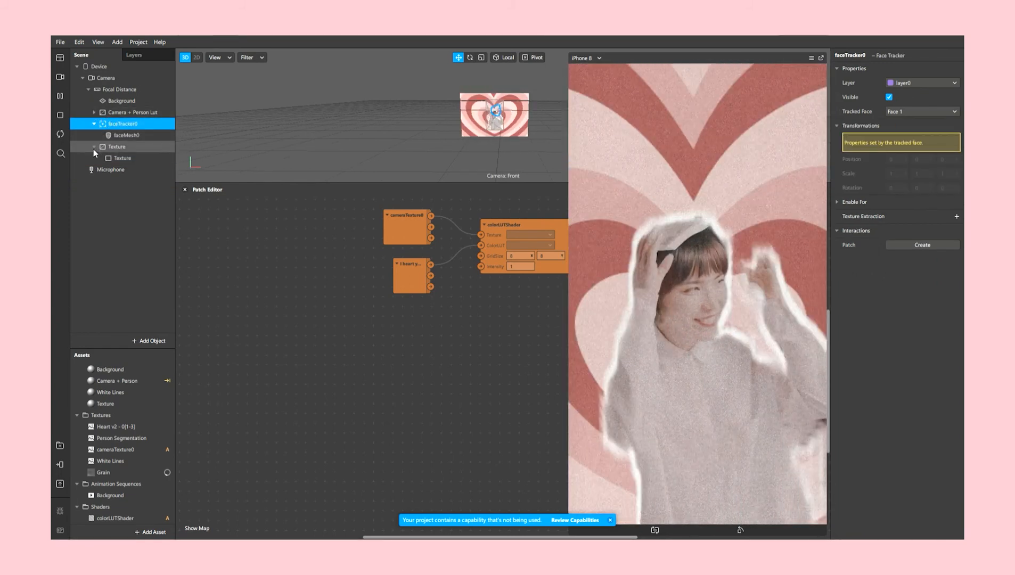
left_click(94, 147)
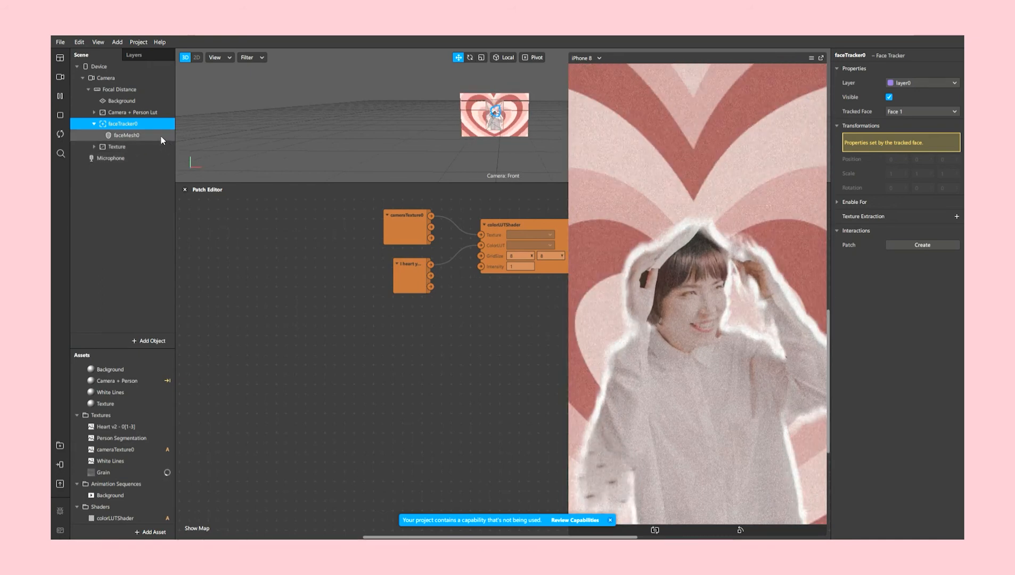
double_click(162, 136)
type("Face Lut")
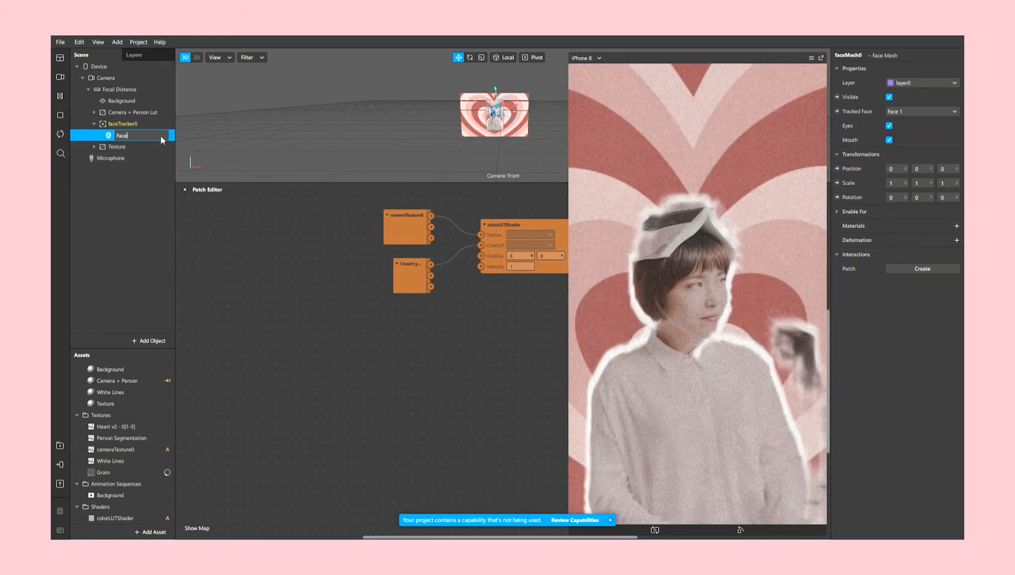
key("Return")
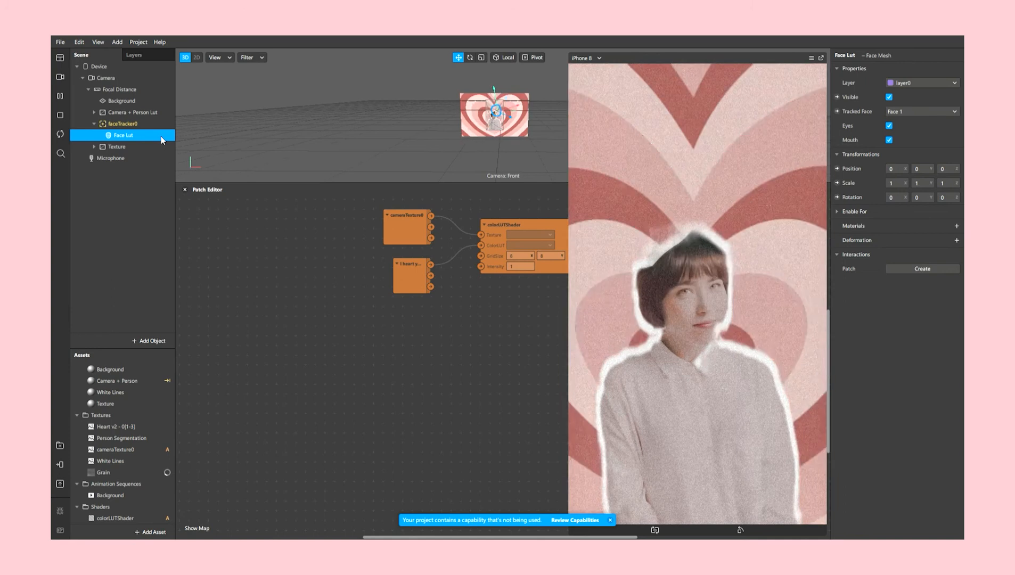
Step: Create a new material for the Face Lut mesh, with shader type Flat and the name Face Lut
left_click(956, 226)
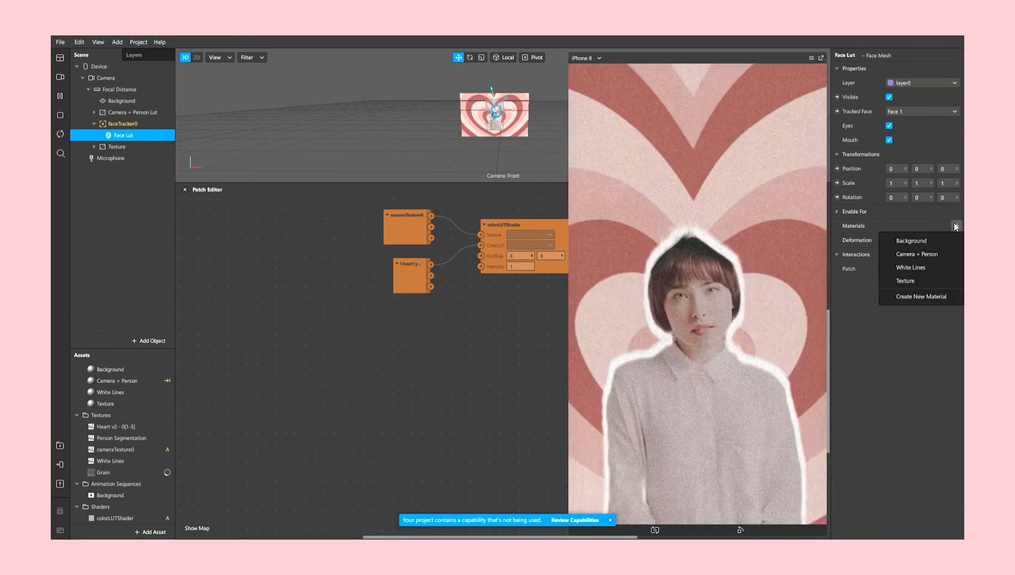
left_click(903, 296)
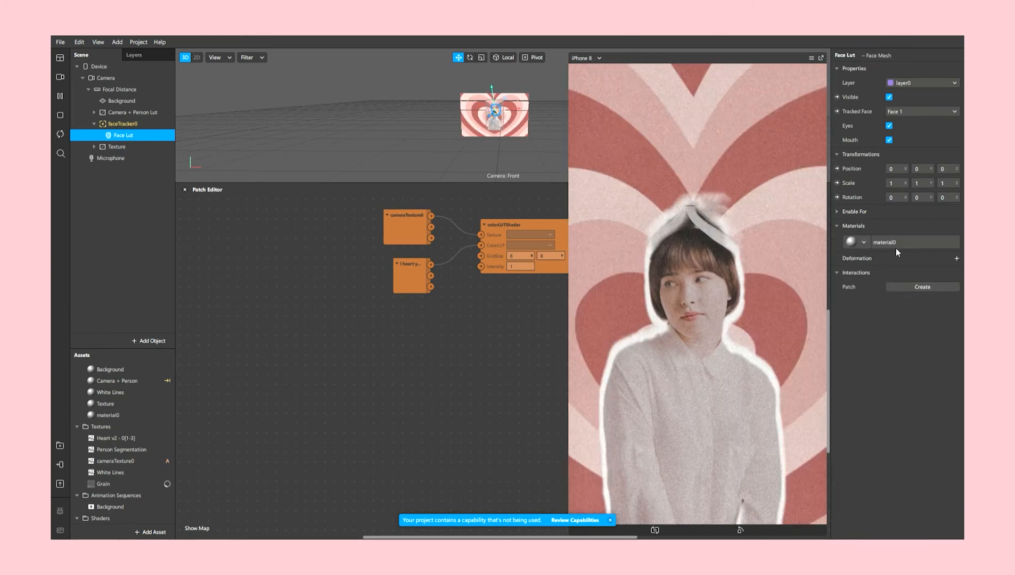
left_click(897, 240)
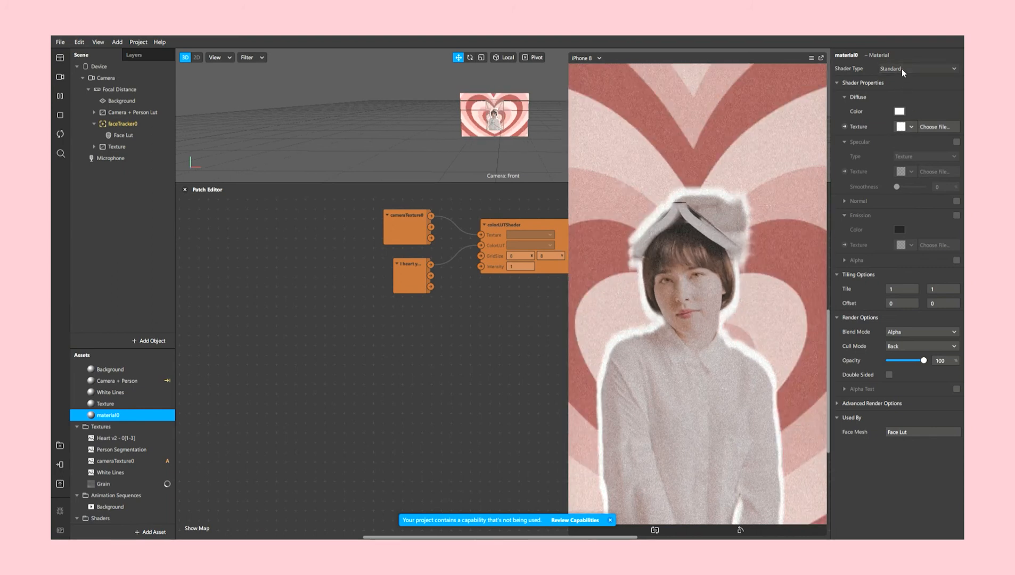
left_click(902, 69)
left_click(897, 71)
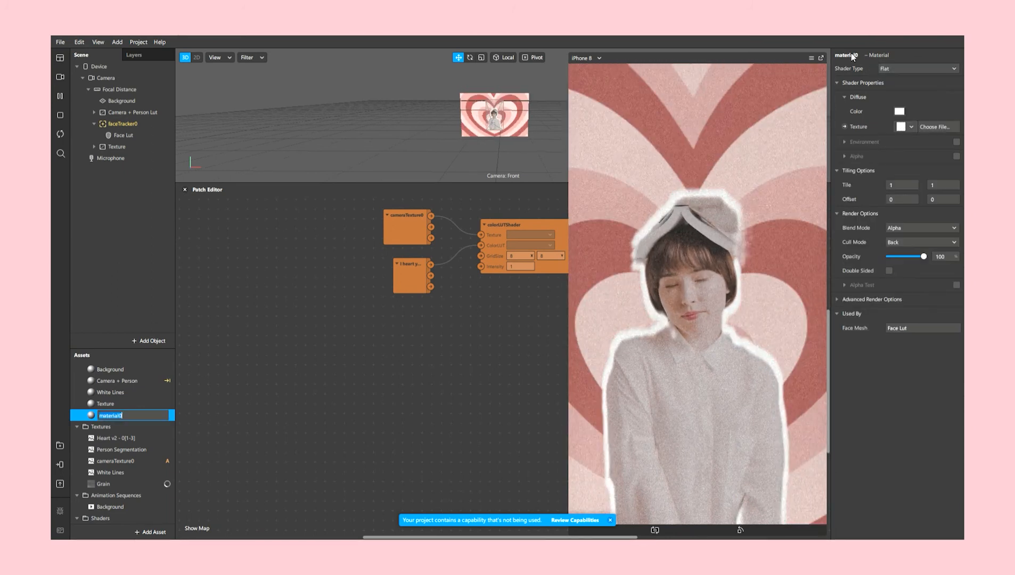
double_click(849, 55)
type("Fa")
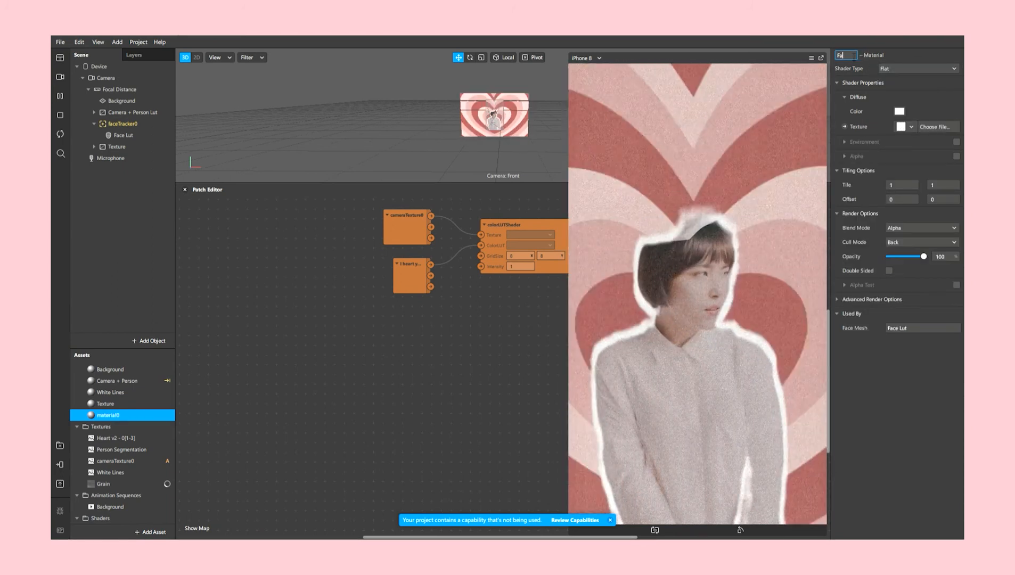
type("ce Lut")
key("Return")
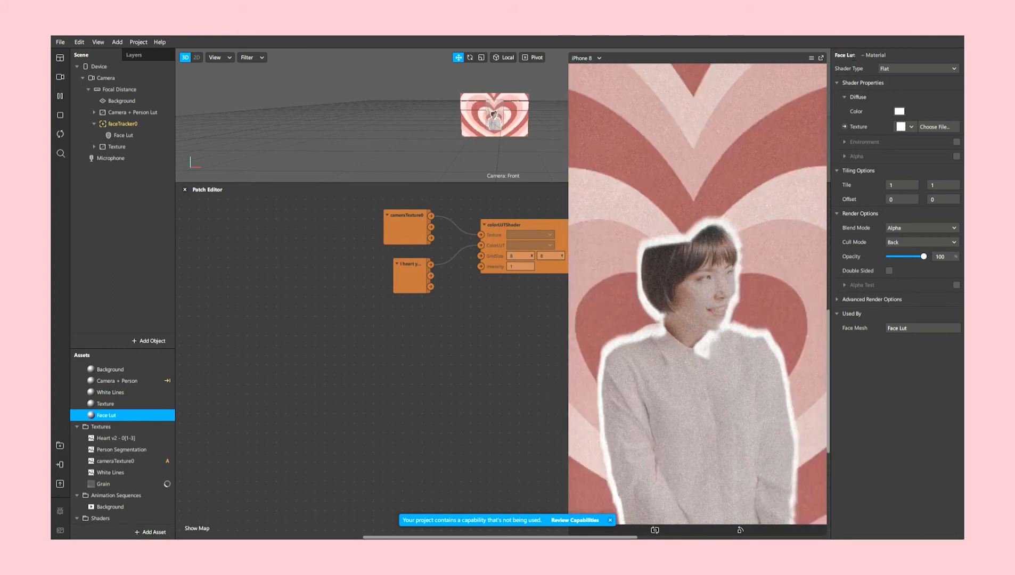
Step: Create a patch for the Face Lut material's diffuse texture and enable its alpha with faceMeshMask as the texture
left_click(845, 127)
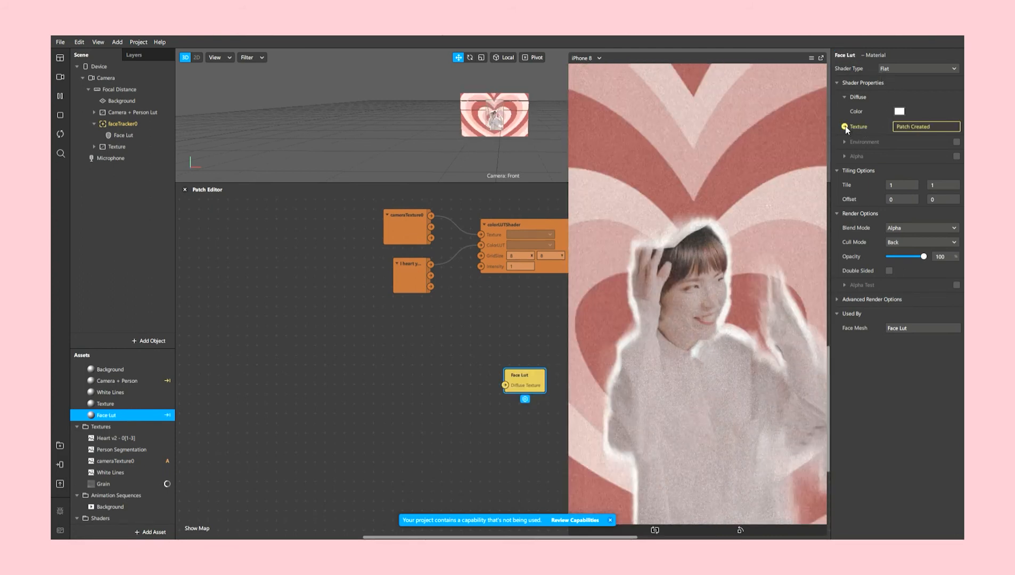
left_click(957, 156)
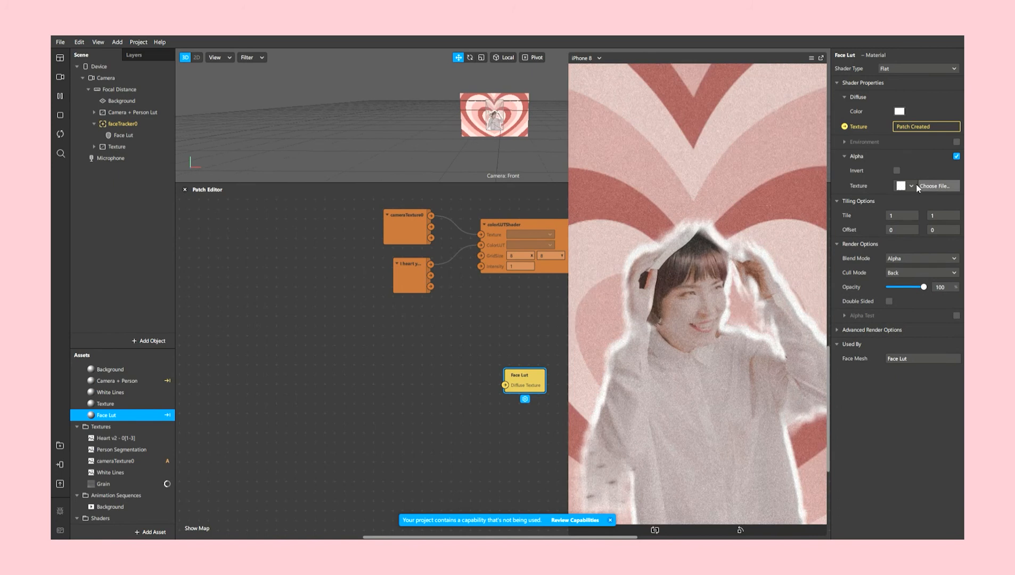
left_click(910, 186)
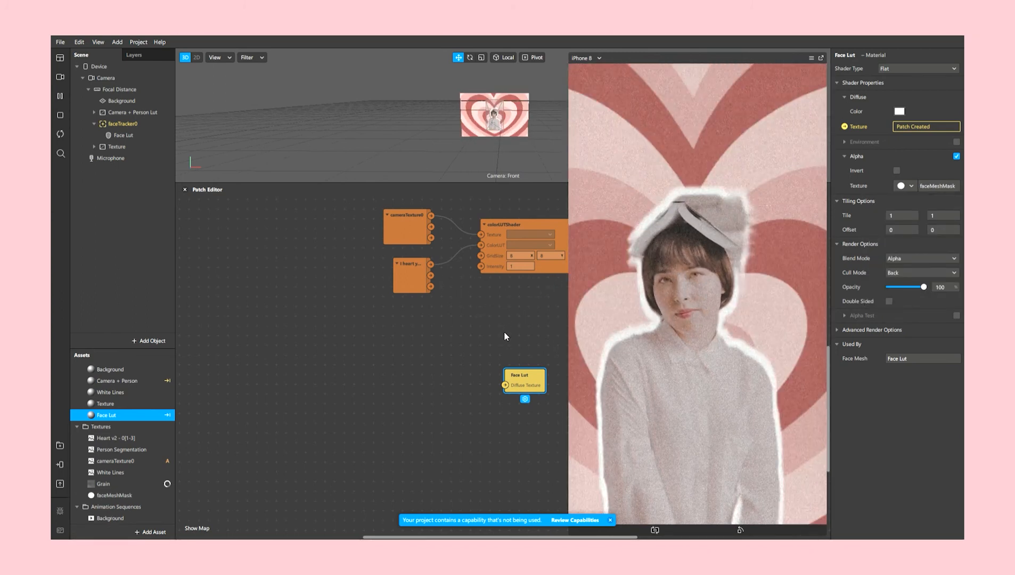
Step: Move the Face Lut patch below the Camera + Person patch and add a second colorLUTShader patch beside it
left_click_drag(650, 283, 658, 279)
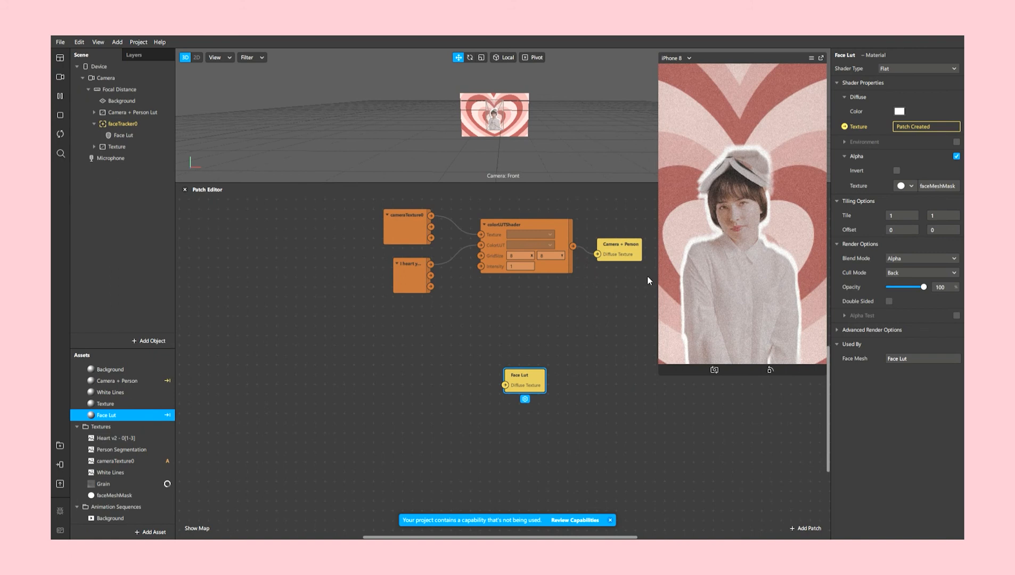
left_click_drag(551, 374, 597, 358)
scroll(558, 326, "up", 3)
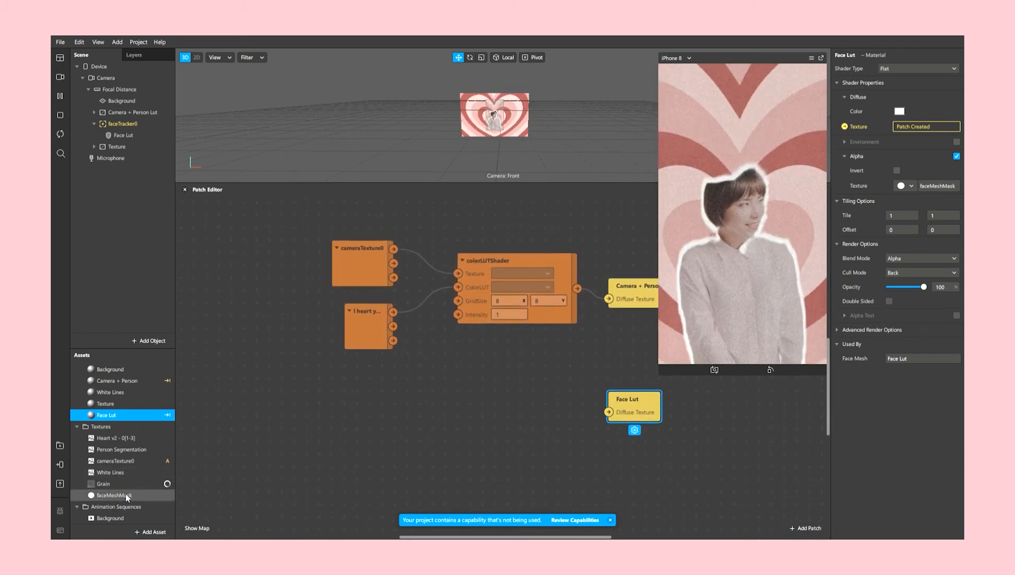
scroll(117, 464, "down", 2)
scroll(122, 477, "down", 2)
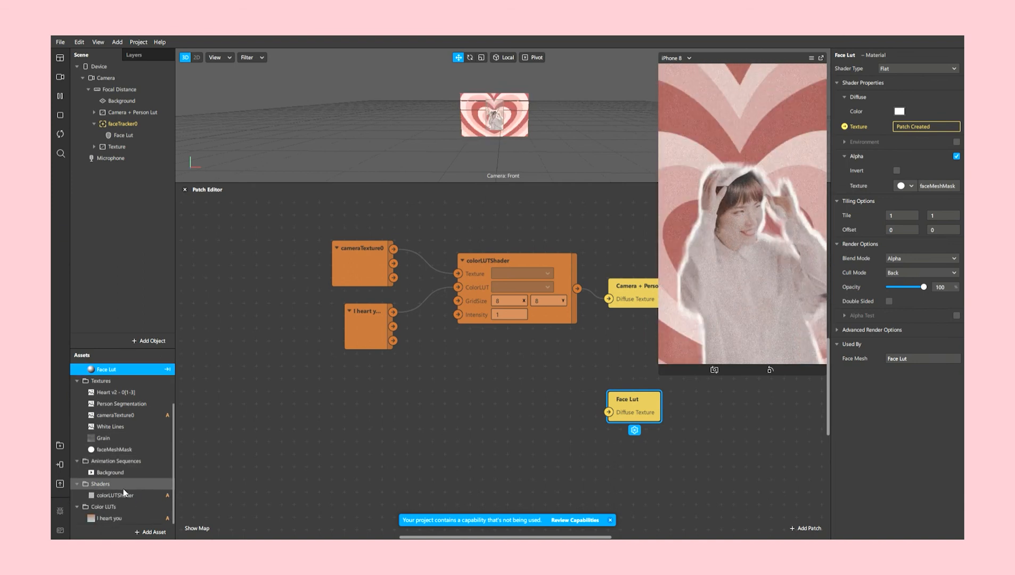
left_click(115, 495)
left_click_drag(115, 495, 482, 397)
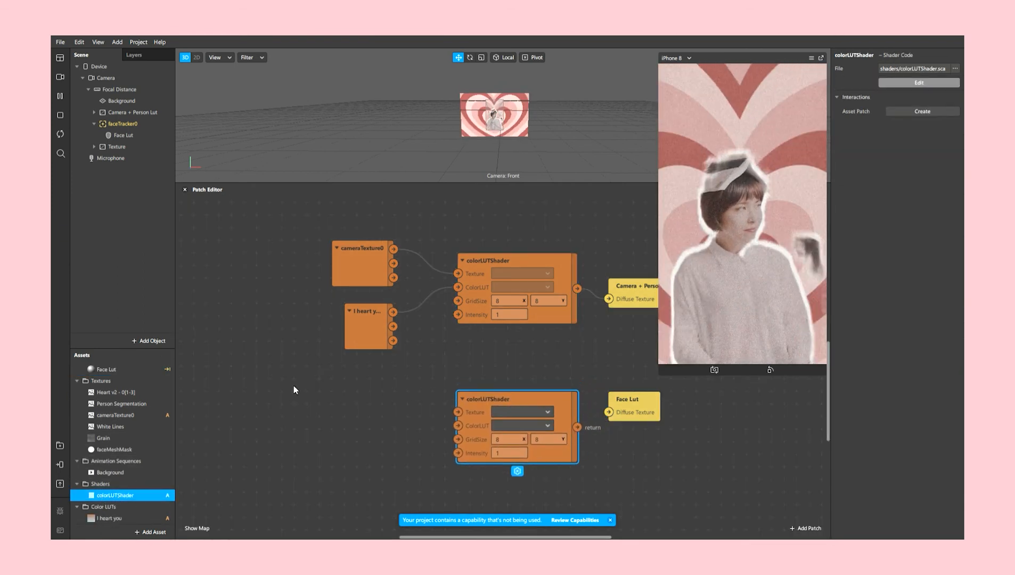
Step: Extract the face tracker's texture and add it as a patch beside the second colorLUTShader
left_click(143, 125)
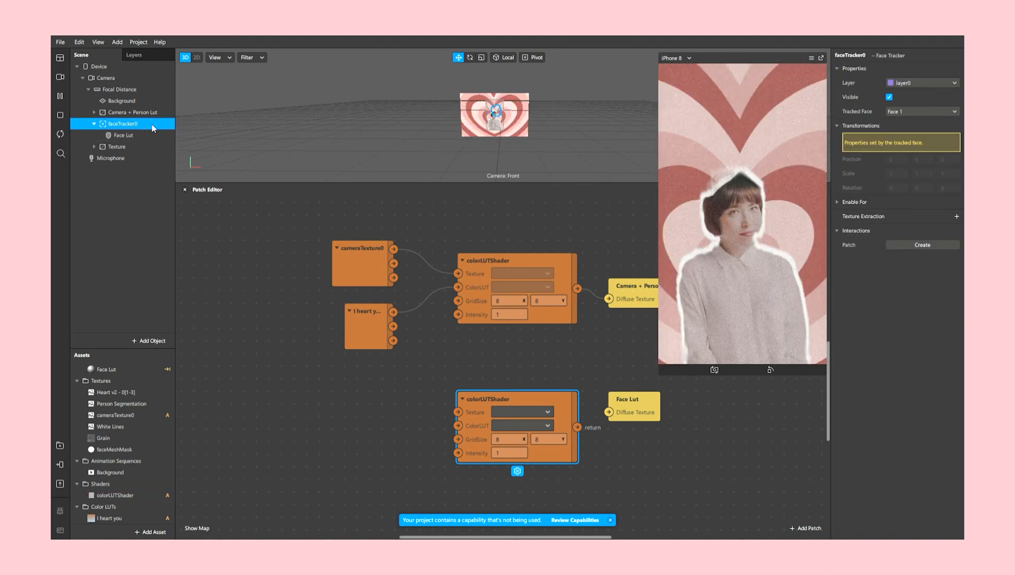
left_click(956, 217)
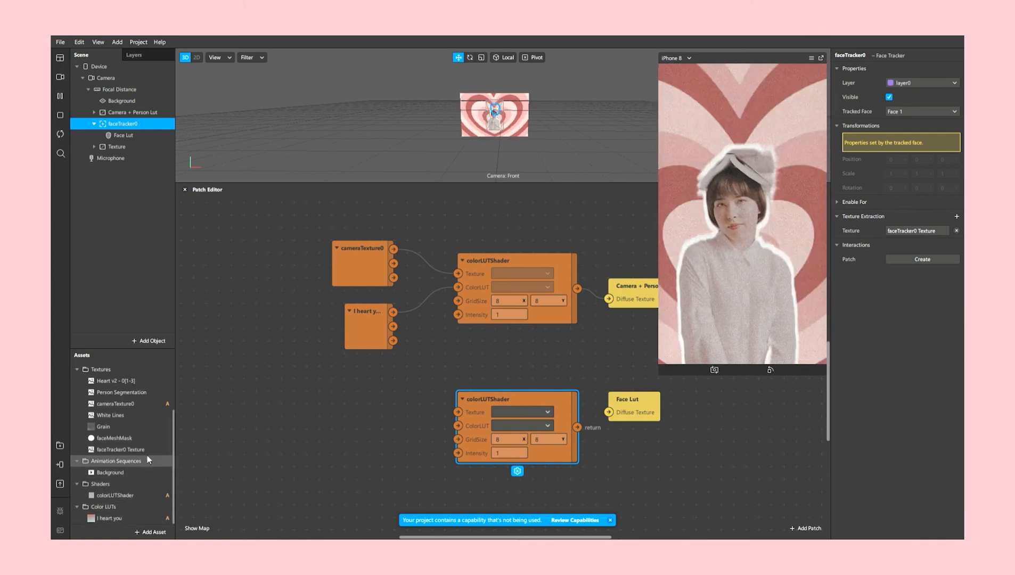
scroll(144, 460, "down", 1)
left_click(138, 453)
left_click_drag(140, 455, 341, 420)
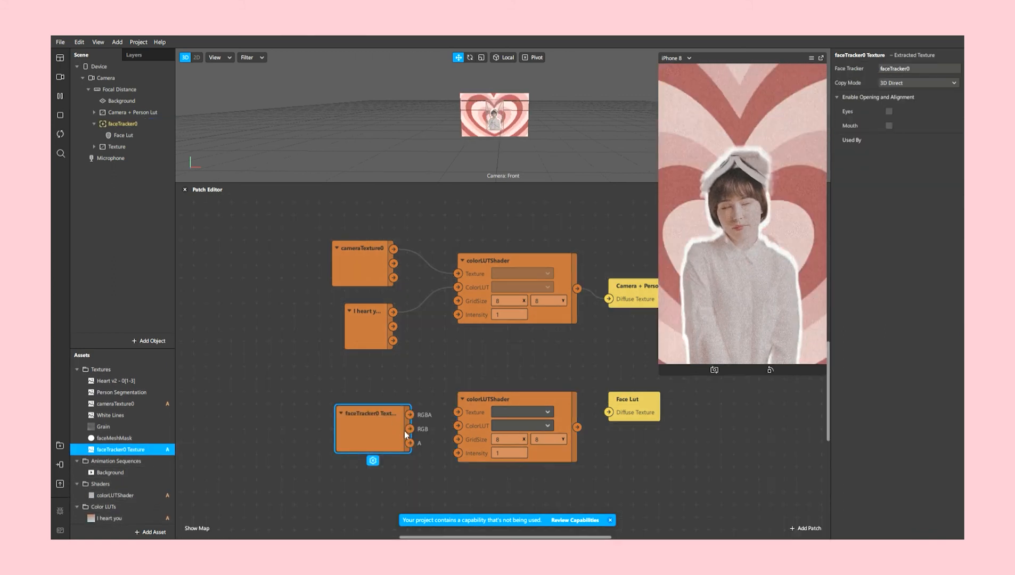
Step: Connect the face tracker texture's RGBA and the I heart you LUT to the second colorLUTShader, and its output to Face Lut
left_click_drag(412, 420, 460, 409)
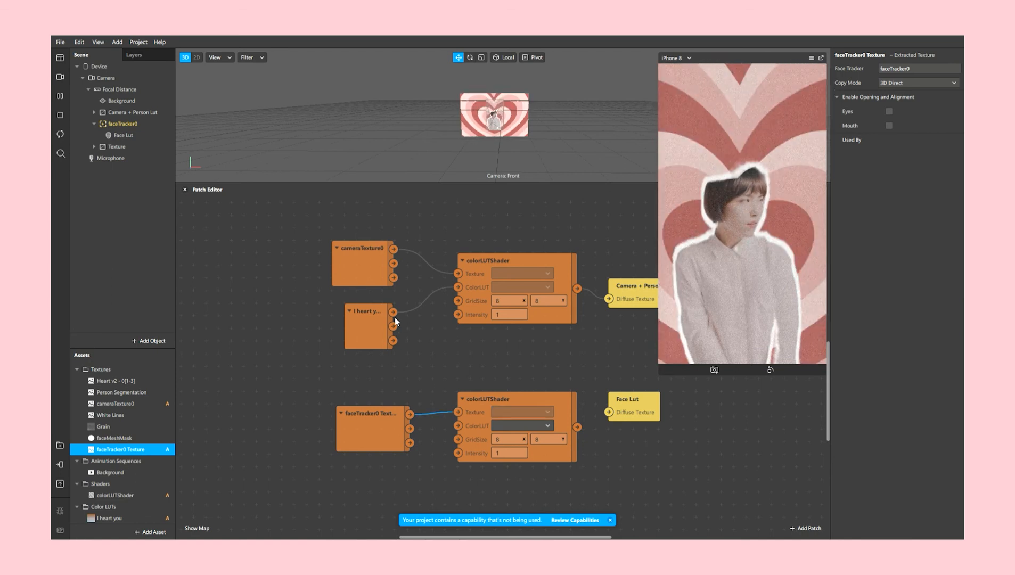
left_click_drag(392, 312, 458, 425)
left_click_drag(576, 427, 609, 412)
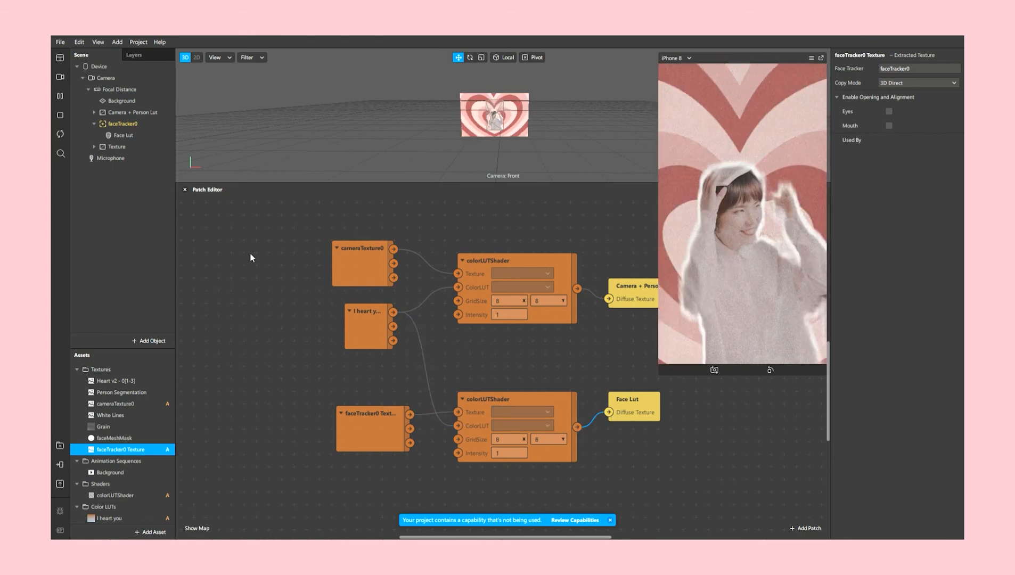
Step: Add a second face mesh under the face tracker and rename it Retouch
left_click(139, 124)
right_click(132, 123)
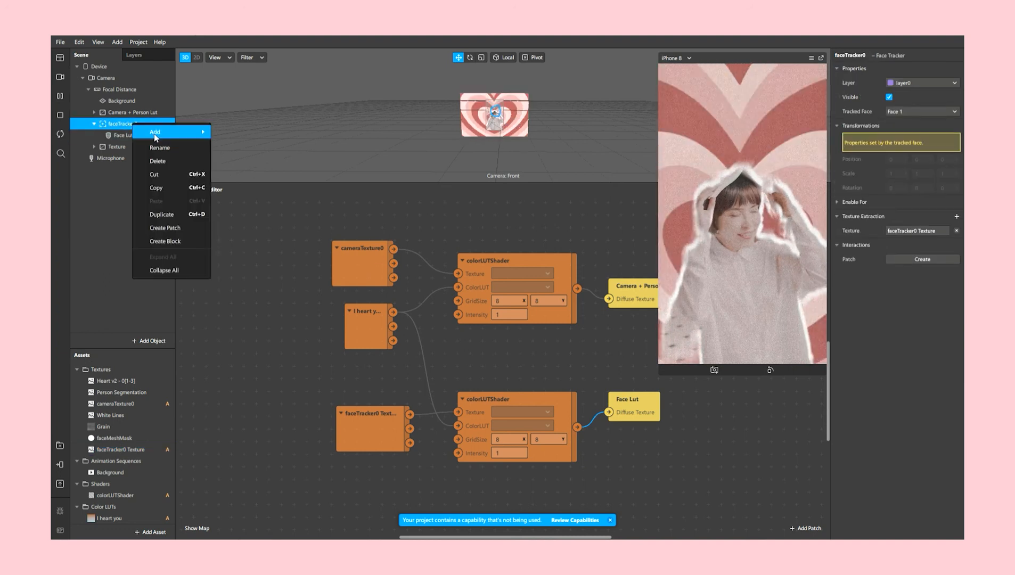
mouse_move(176, 132)
left_click(250, 227)
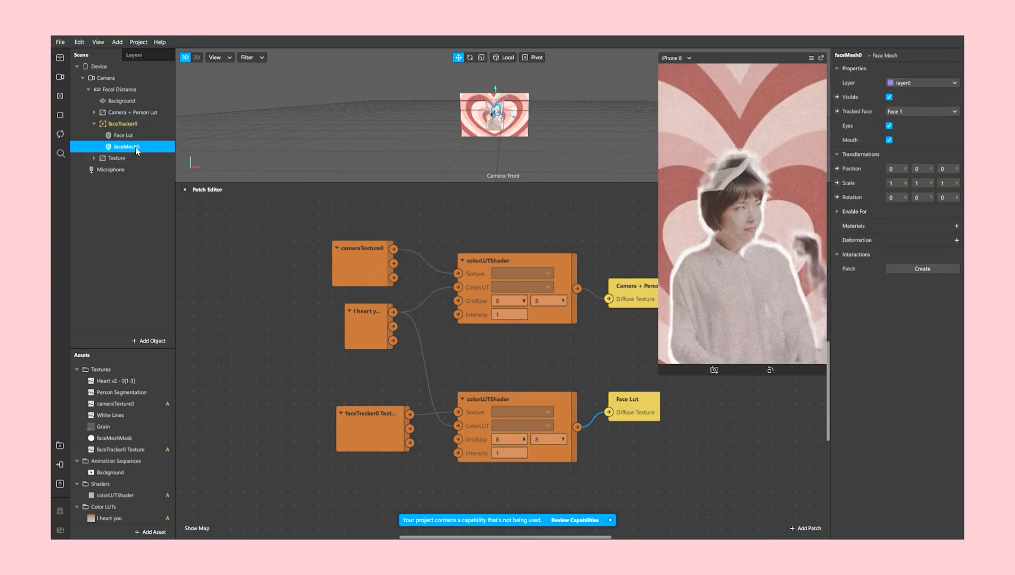
type("Retouch")
key("Return")
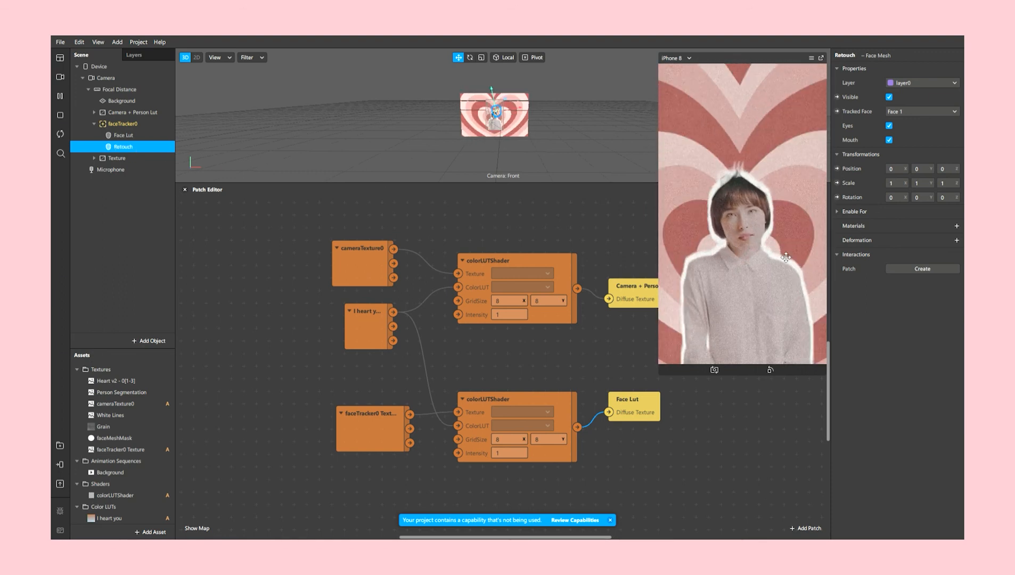
Step: Create a new material for the Retouch mesh, with shader type Retouching and the name Retouch
left_click(954, 226)
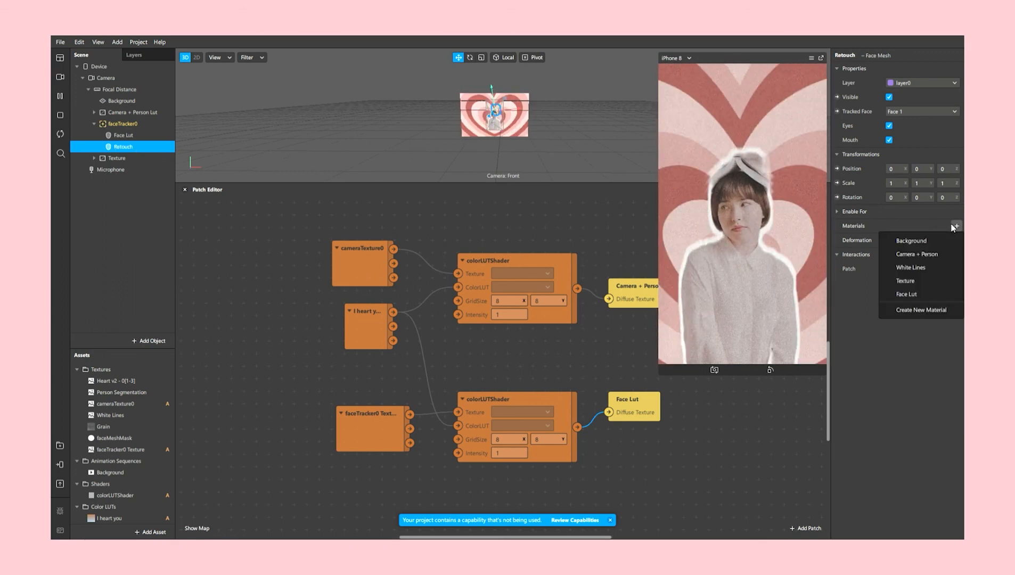
left_click(913, 310)
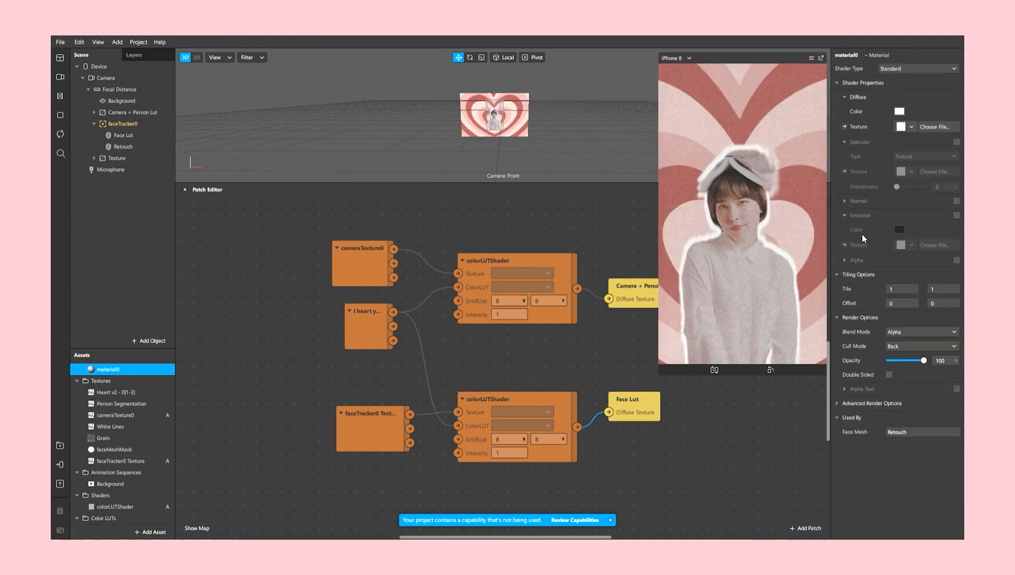
left_click(892, 68)
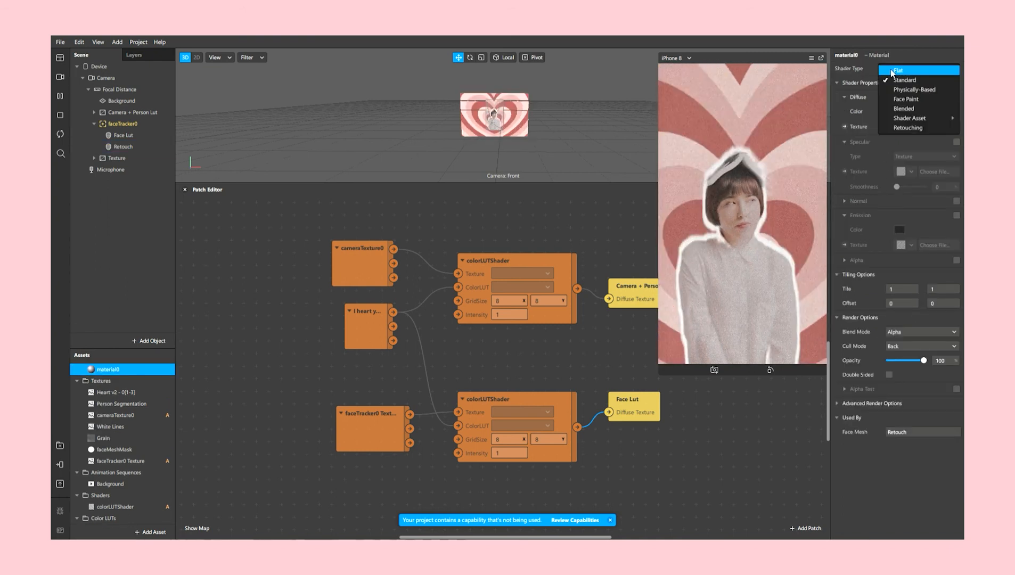
left_click(904, 128)
left_click(848, 56)
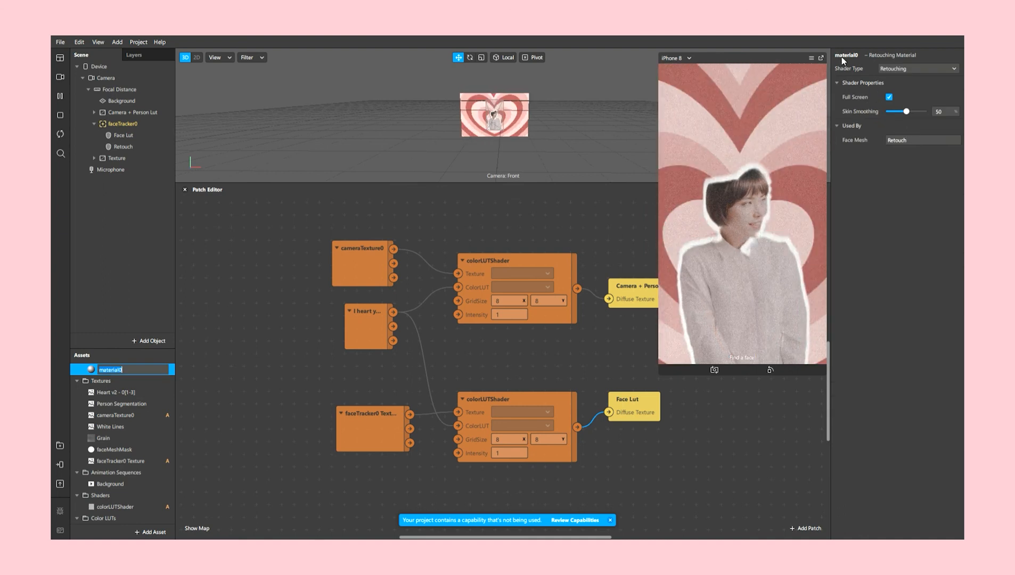
type("Reto")
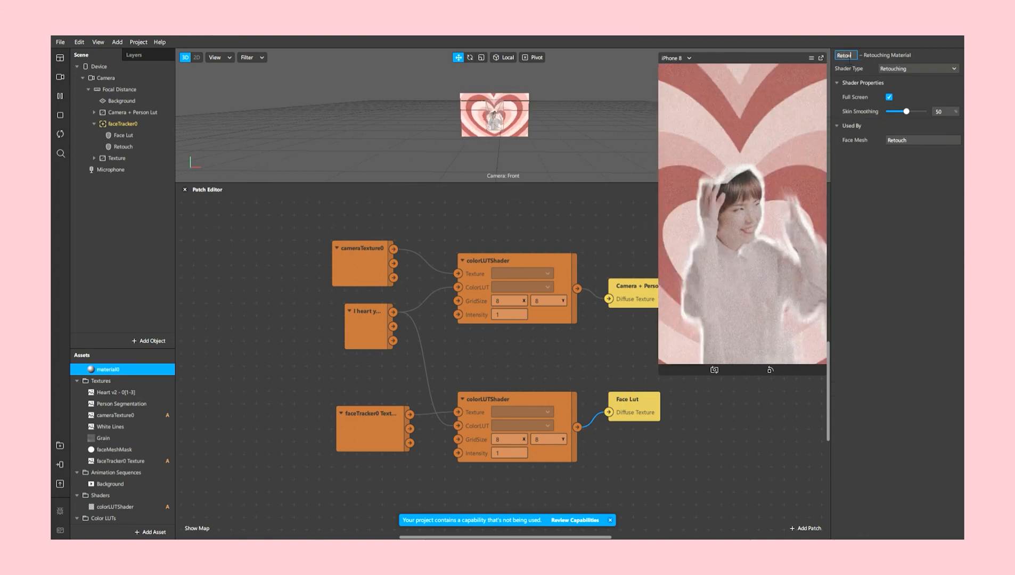
type("uch")
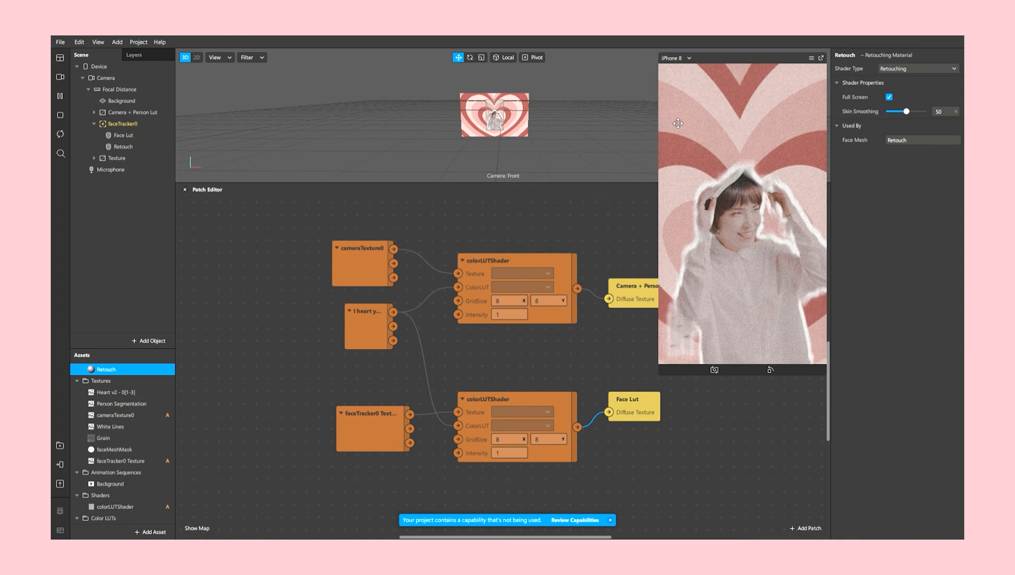
Step: Enlarge the preview and turn off the depth test and depth writing in the Face Lut material's advanced render options
left_click_drag(663, 113, 569, 113)
scroll(114, 377, "up", 2)
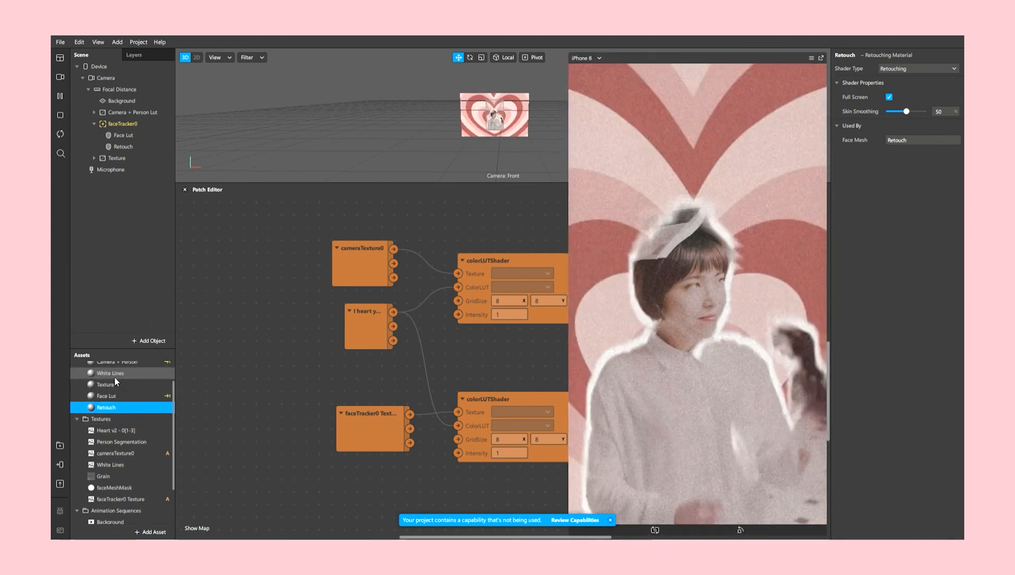
left_click(109, 397)
left_click(838, 330)
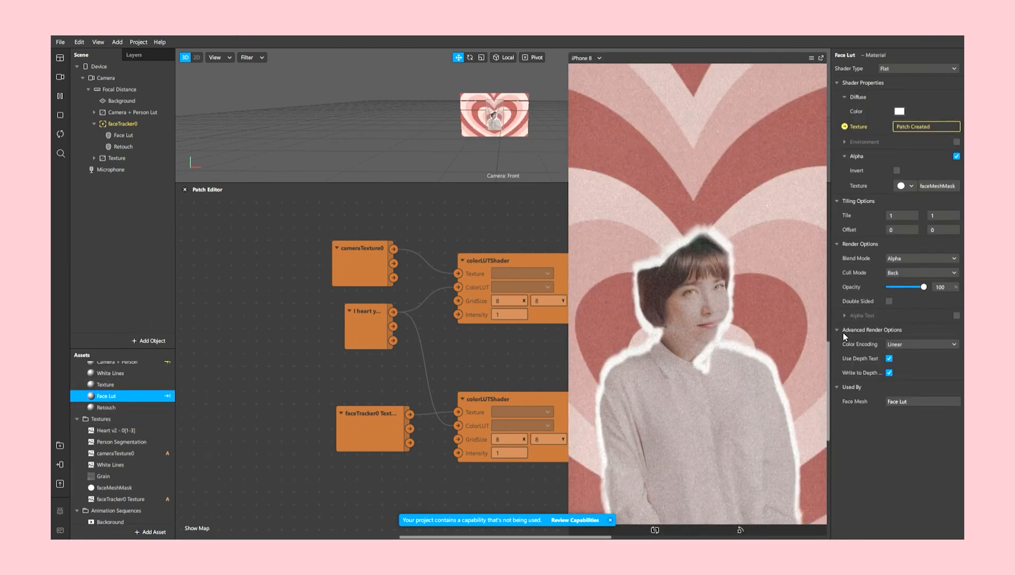
left_click(888, 359)
left_click(888, 373)
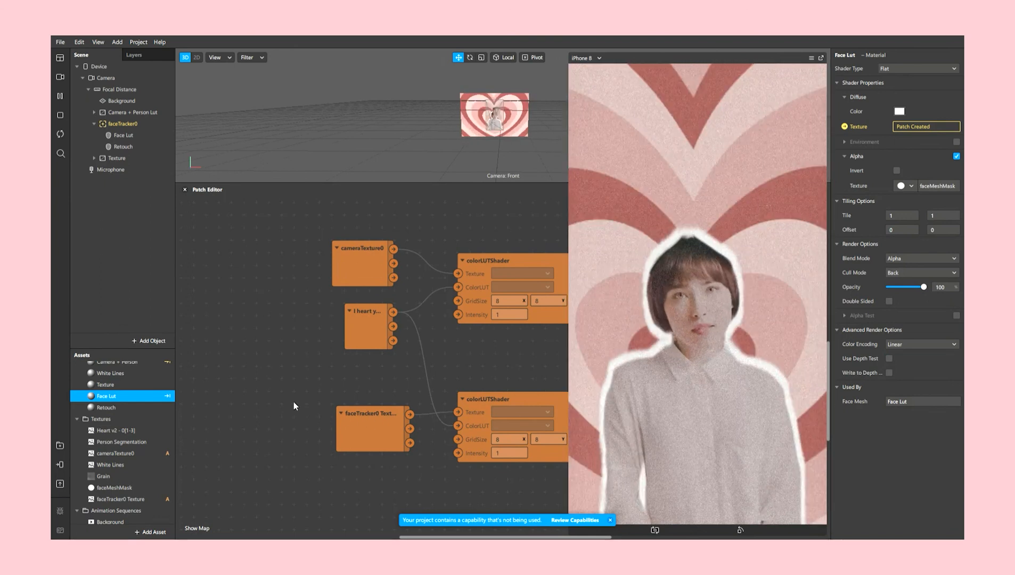
Step: Turn off the depth test and depth writing in the Texture material's advanced render options
left_click(136, 385)
left_click(838, 300)
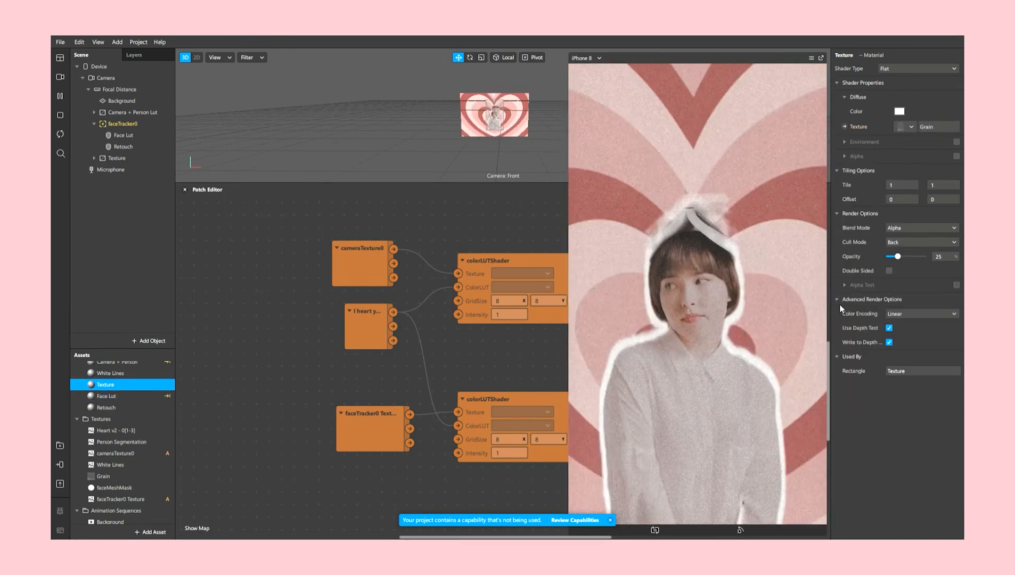
left_click(888, 328)
left_click(889, 343)
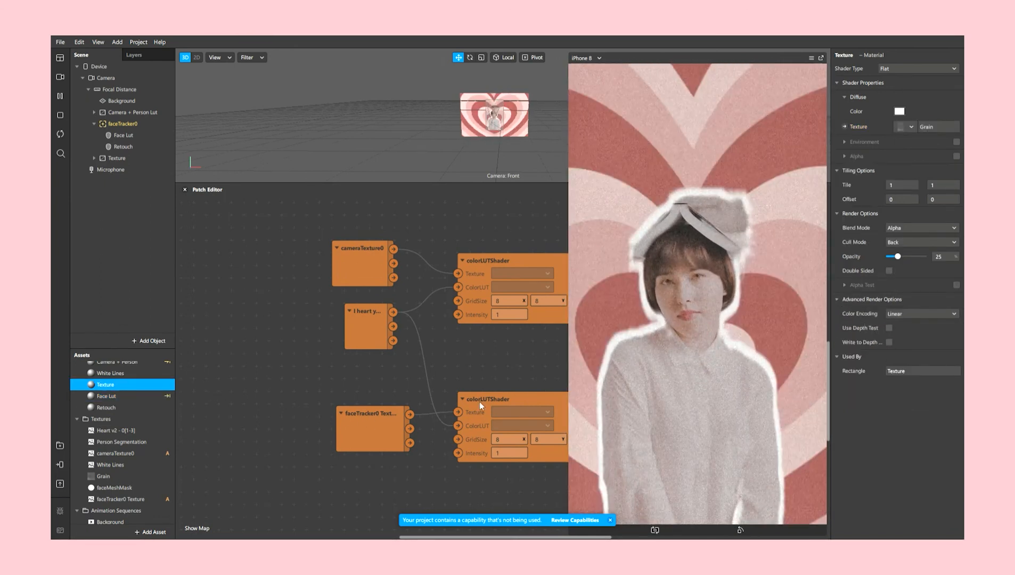
Step: Check the depth options of the White Lines, Camera + Person and Background materials
left_click(131, 374)
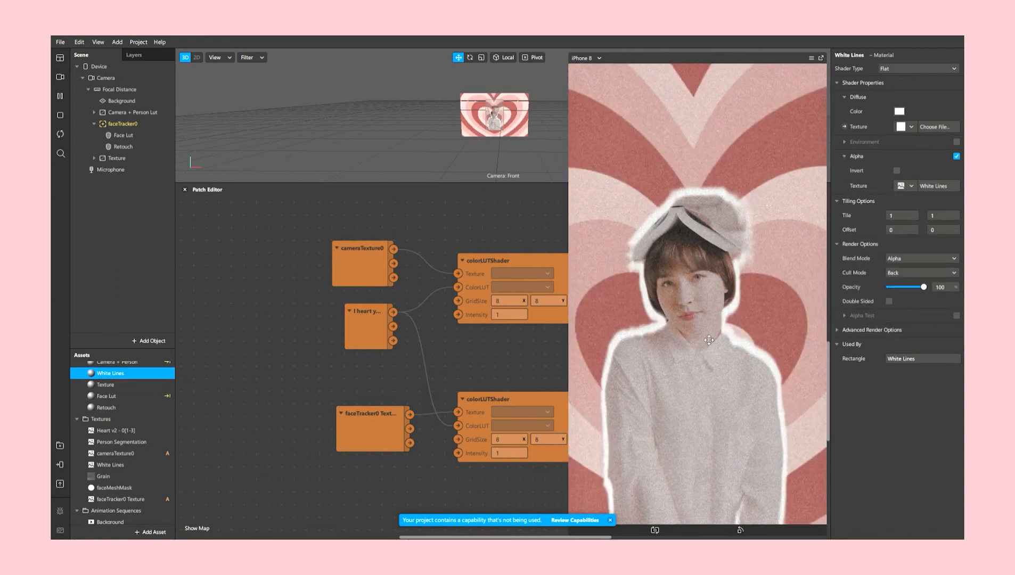
left_click(837, 329)
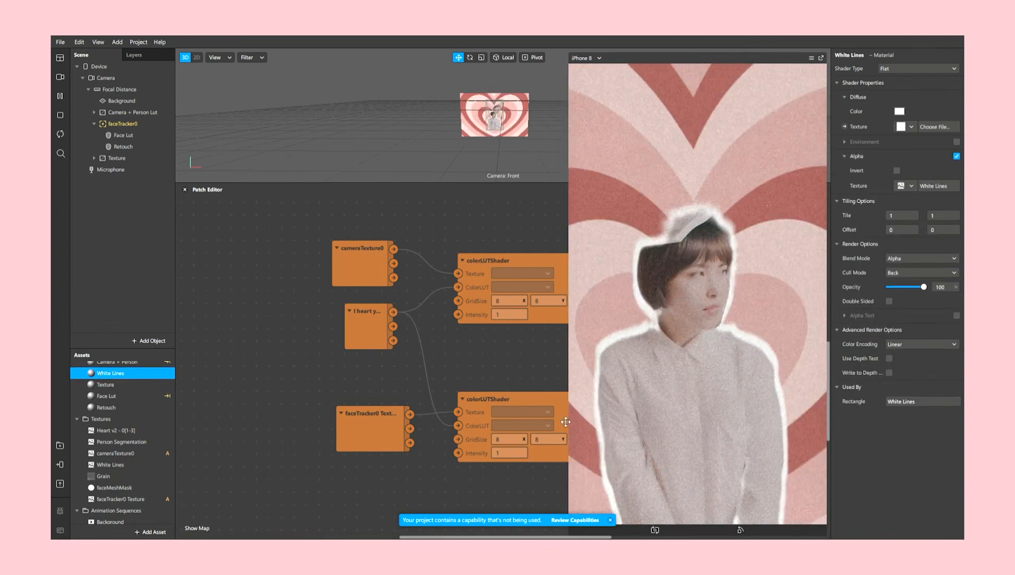
scroll(149, 442, "up", 2)
left_click(120, 390)
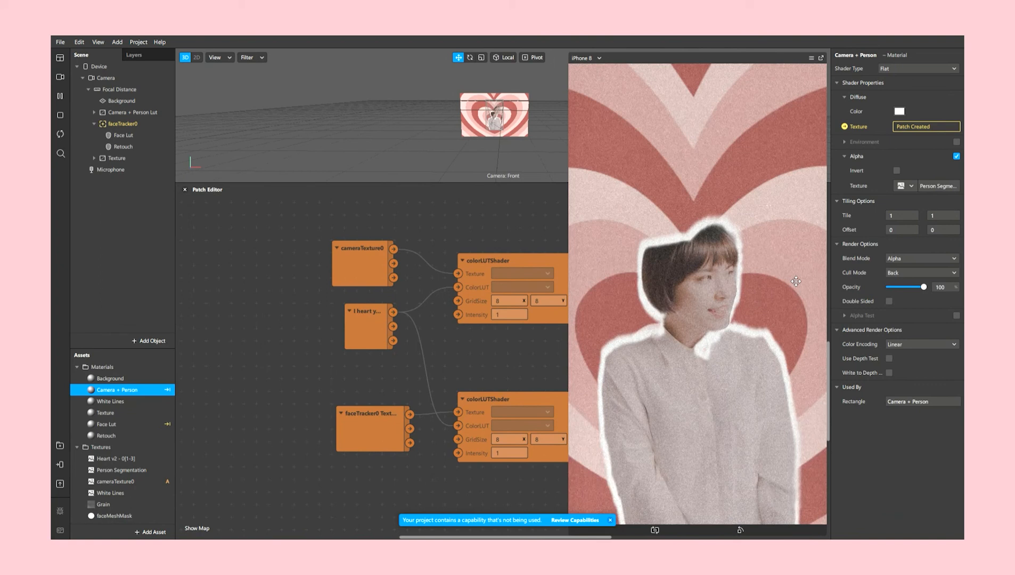
left_click(155, 378)
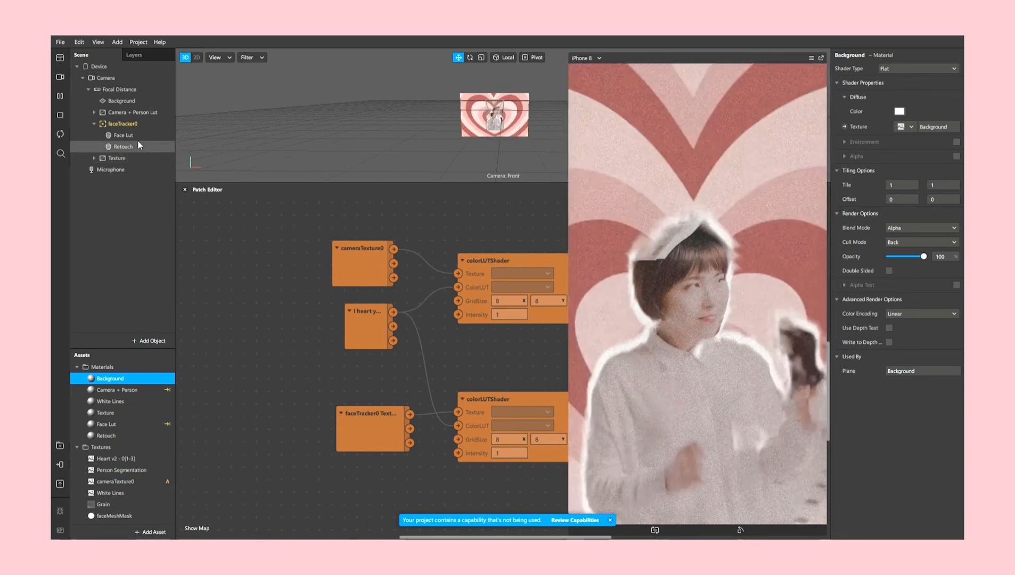
Step: Turn off the eyes and mouth of the Face Lut mesh
left_click(144, 136)
left_click(889, 125)
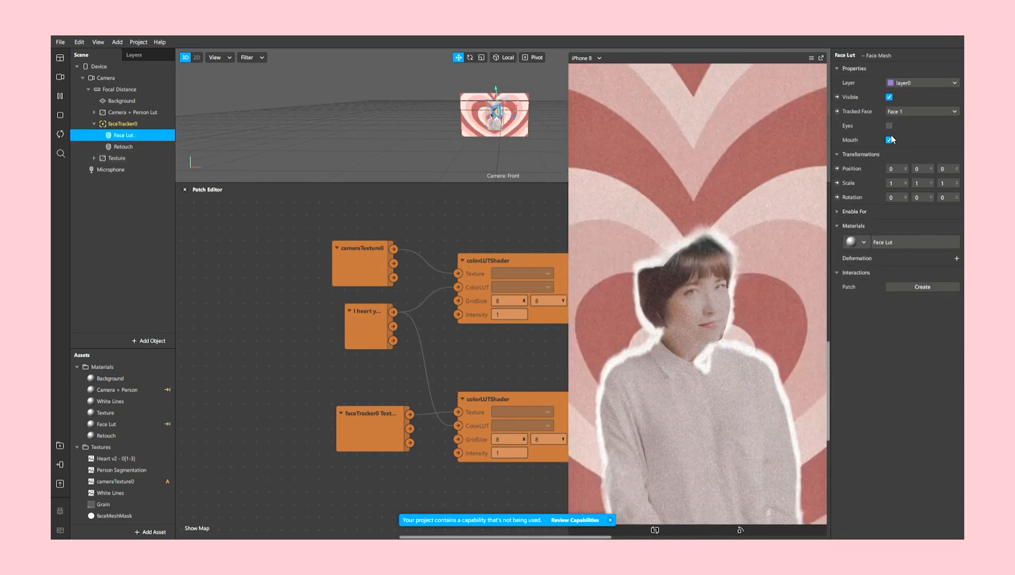
left_click(888, 140)
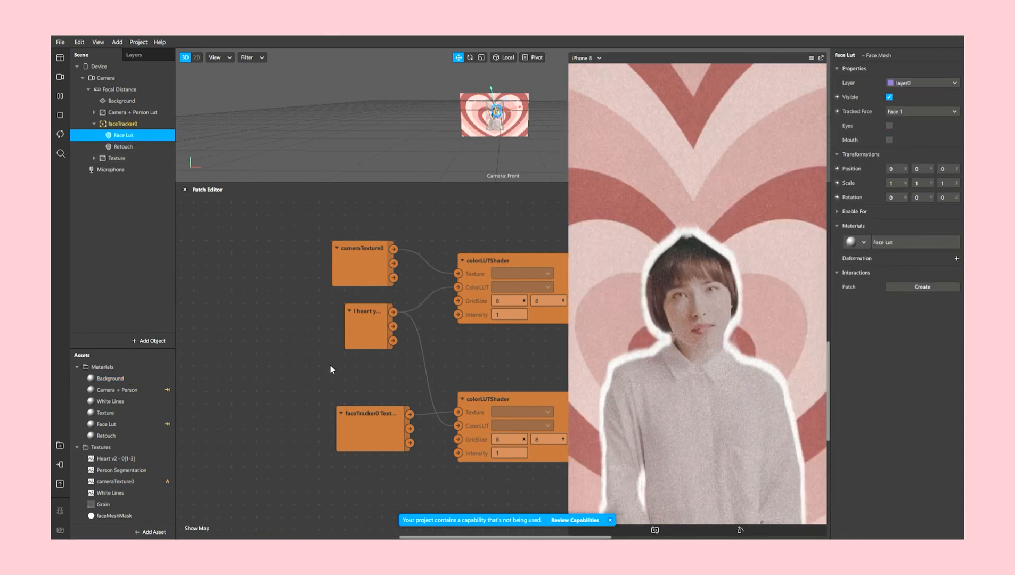